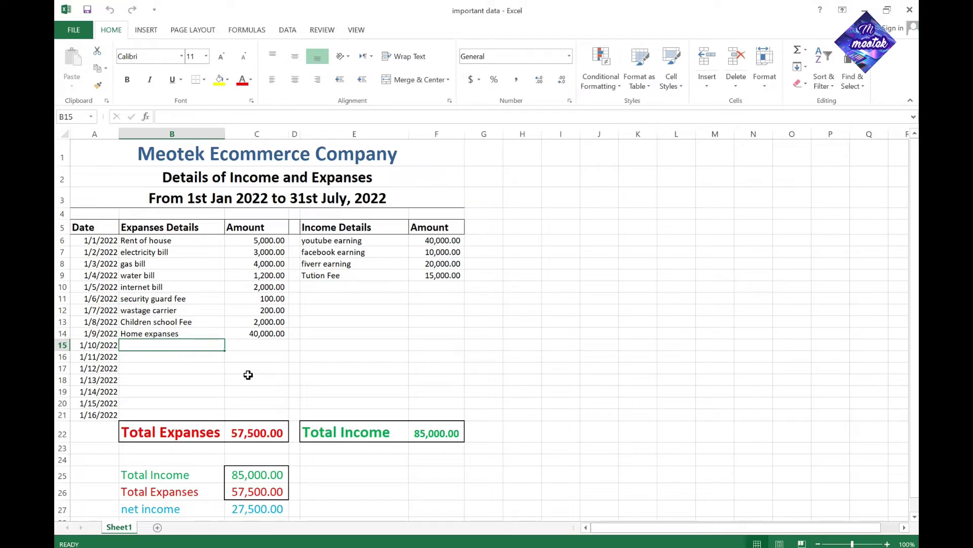
Enter 'other expense' in B15 with an amount of 4000 in C15
text(othe)
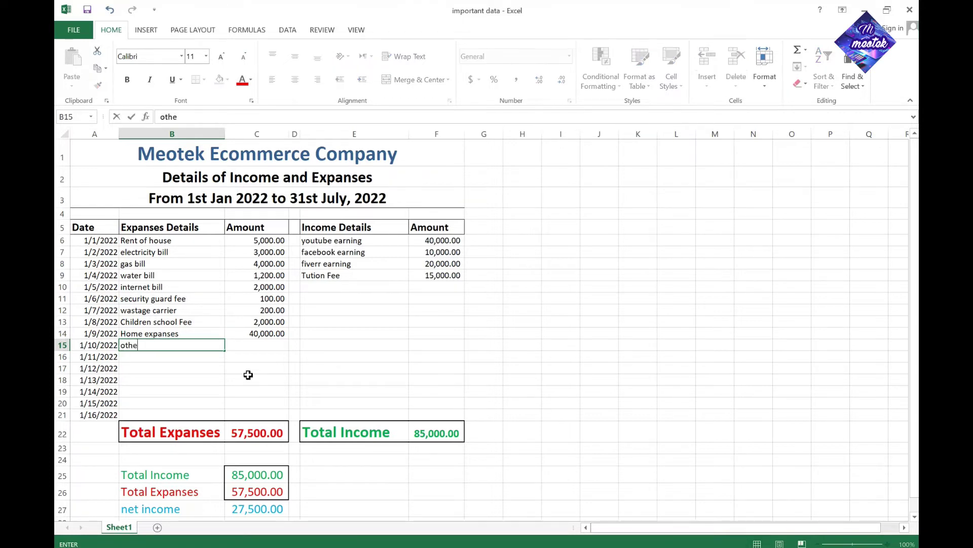
text(r expense)
key(Tab)
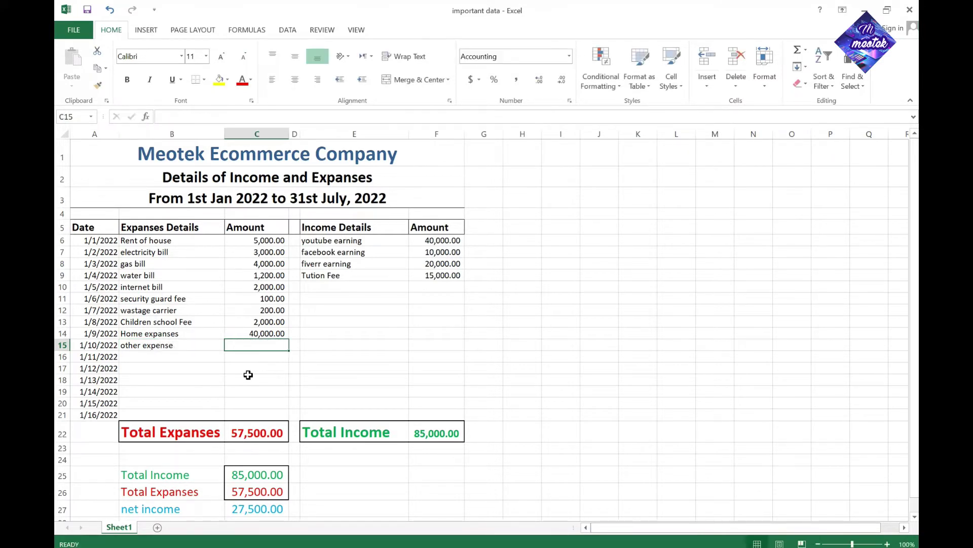
text(4000)
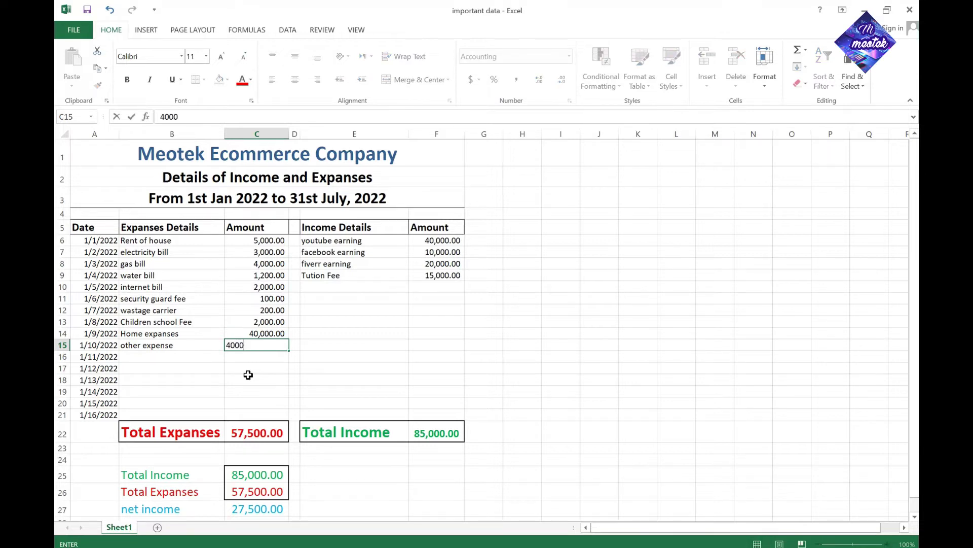
key(Return)
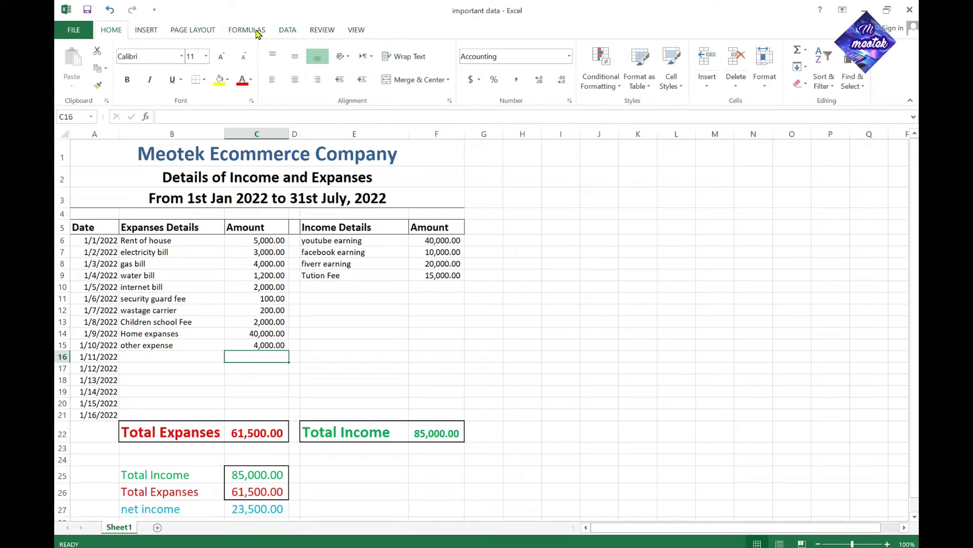
Protect the sheet from the Review tab with a password, confirming it a second time
click(318, 36)
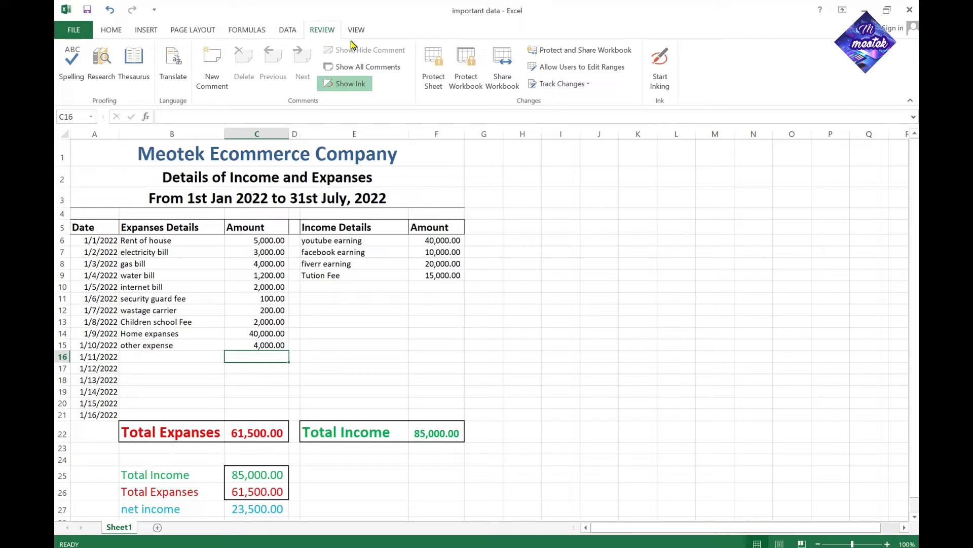
click(434, 86)
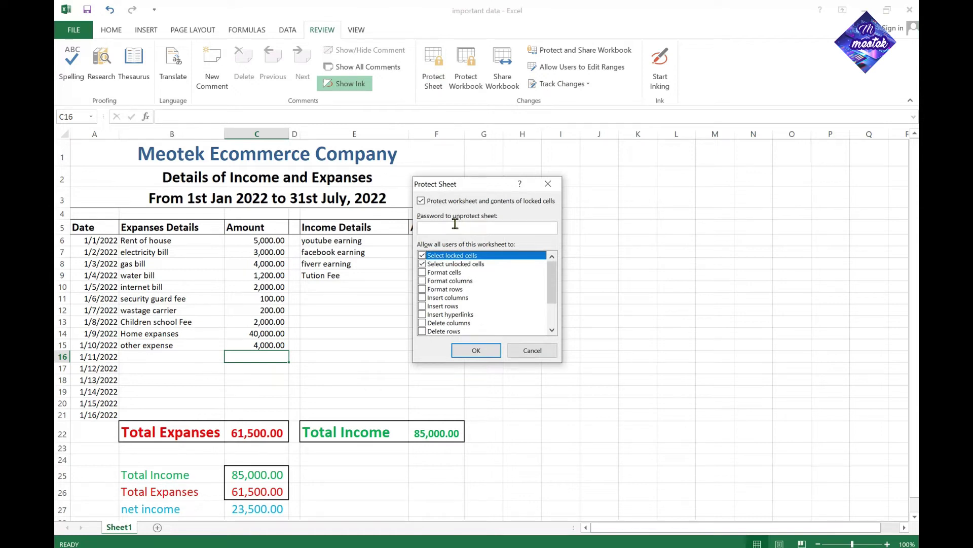
text(12345)
click(474, 351)
text(12345)
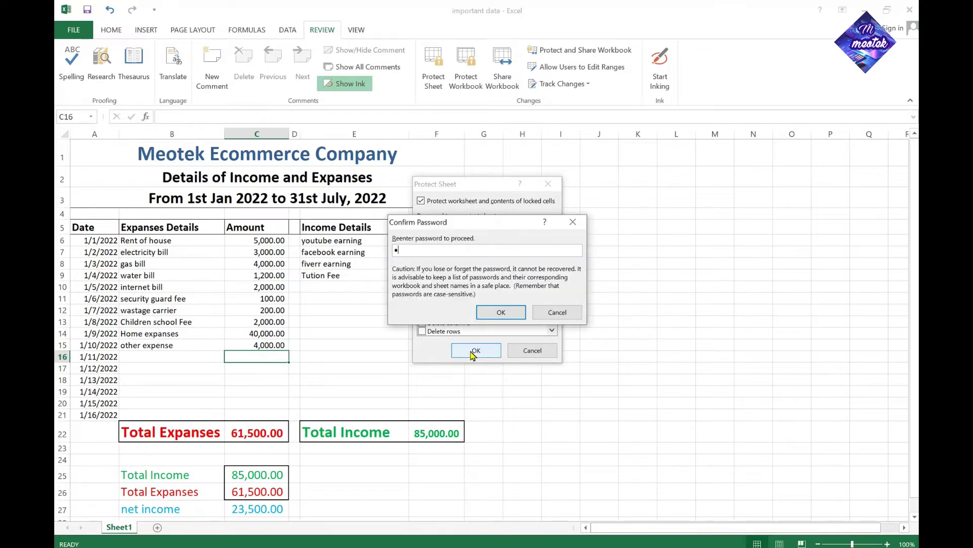
click(502, 312)
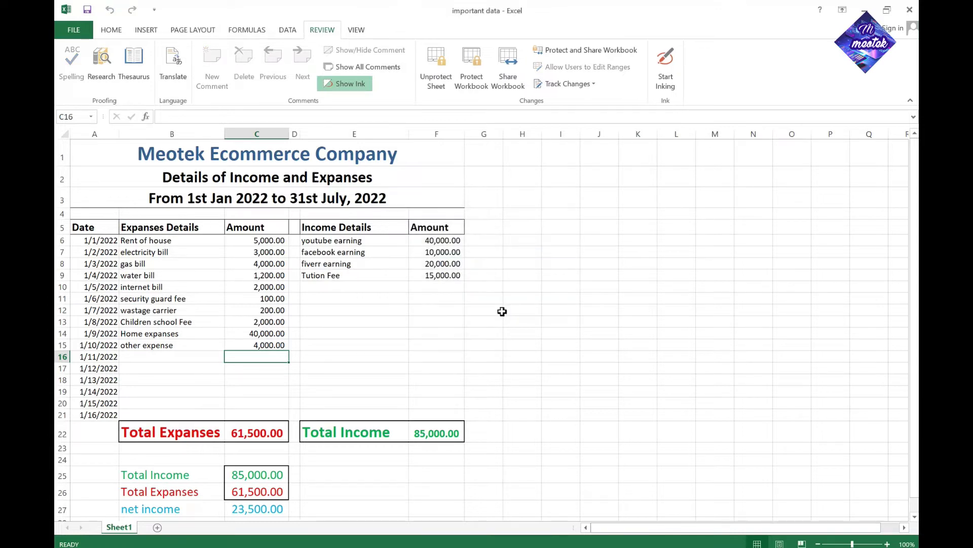
Try typing in cell B17 and dismiss the protected-sheet warning
click(173, 366)
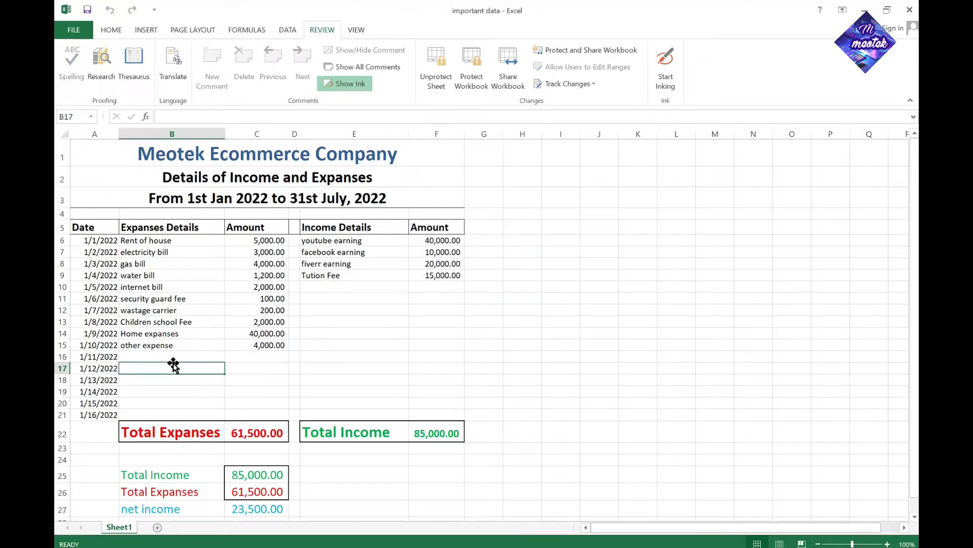
key(a)
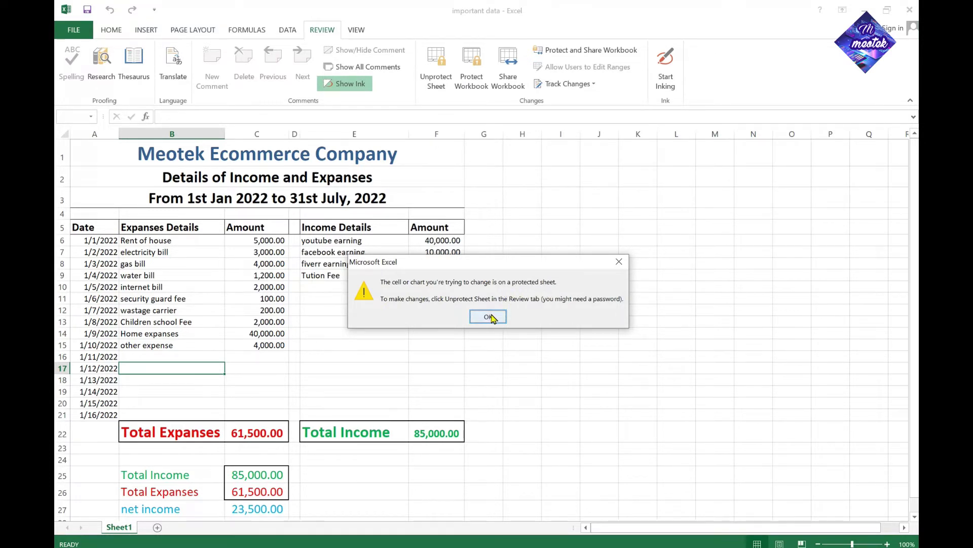
click(489, 317)
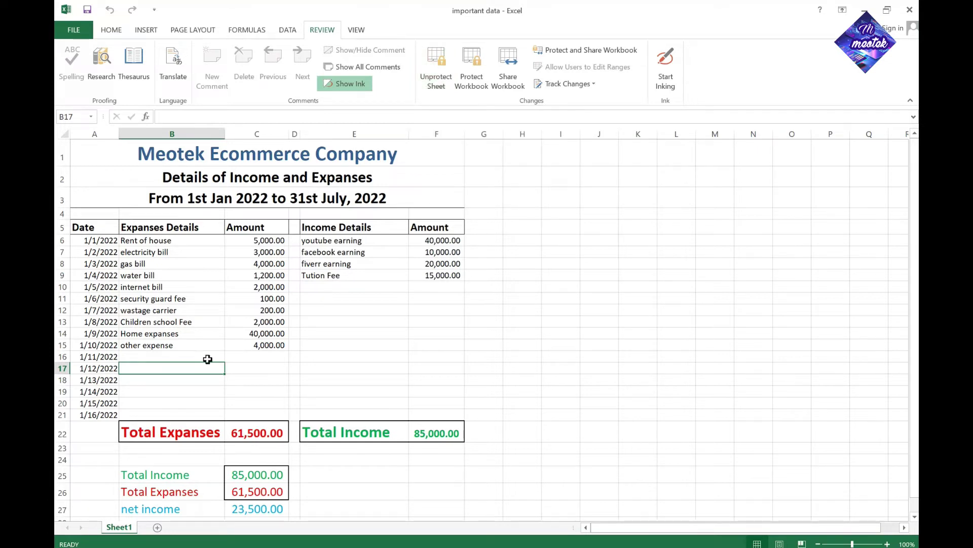
Close the important data workbook, saving the changes
click(187, 357)
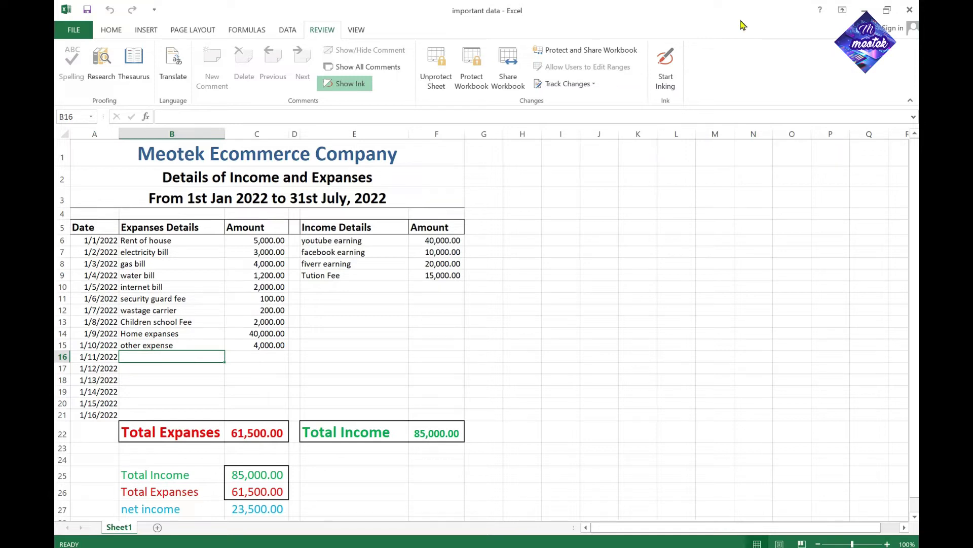
click(910, 9)
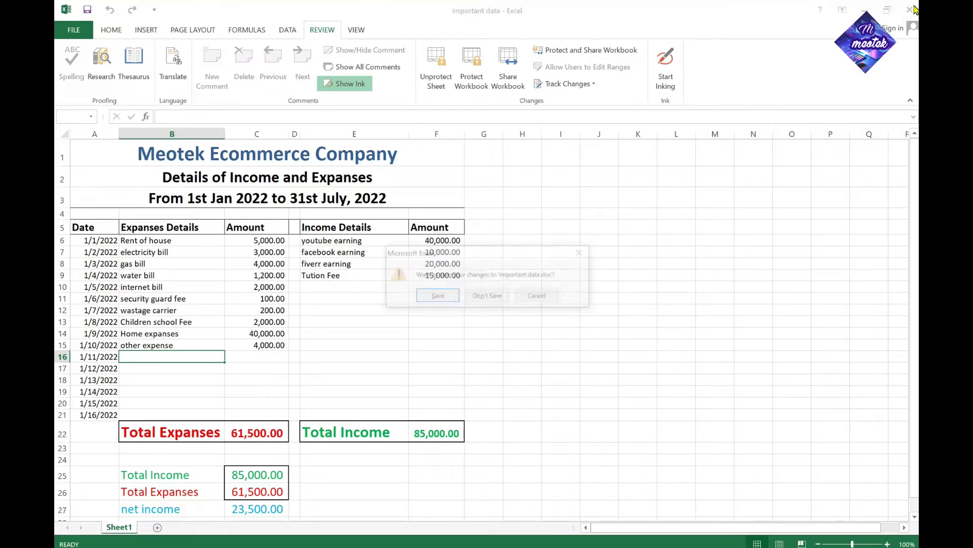
click(437, 296)
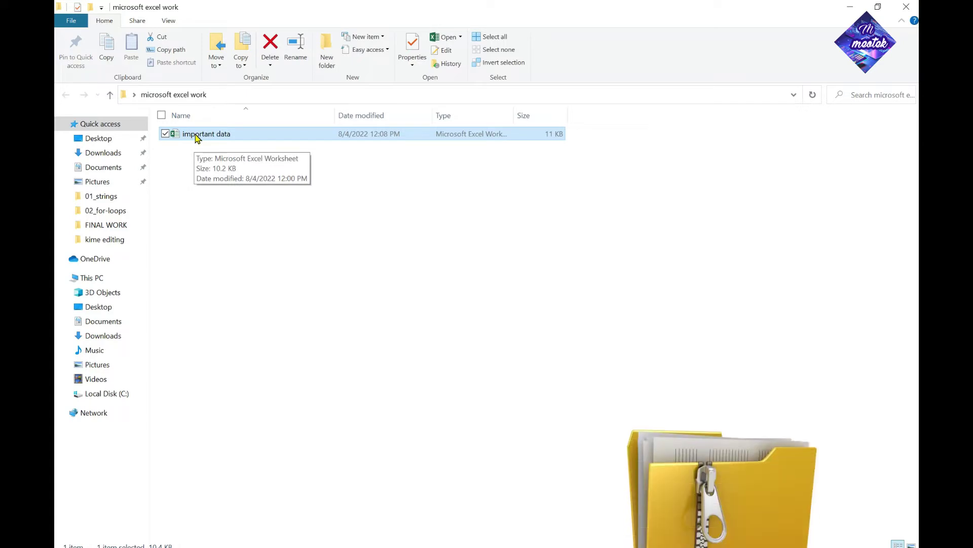
Turn on File name extensions in the View tab so the workbook shows as important data.xlsx
right_click(195, 135)
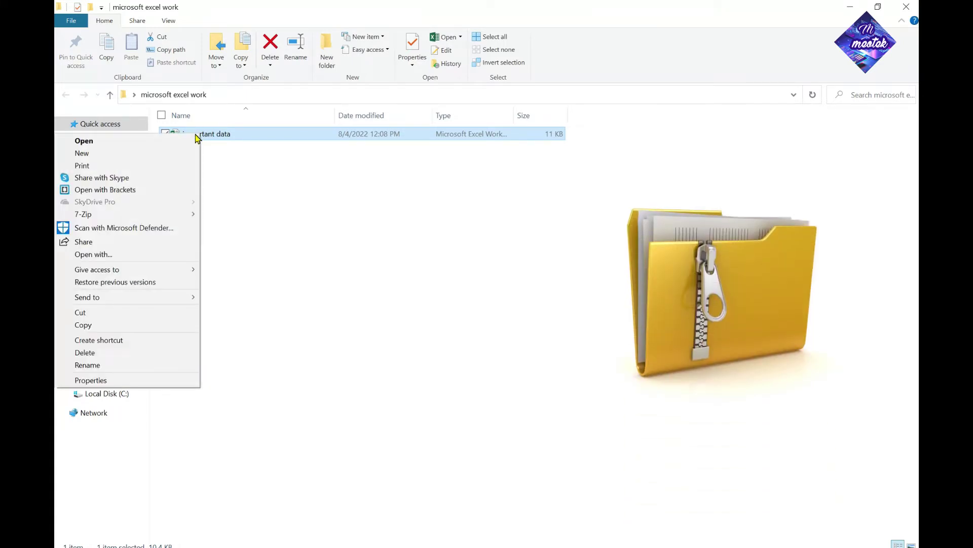
mouse_move(172, 298)
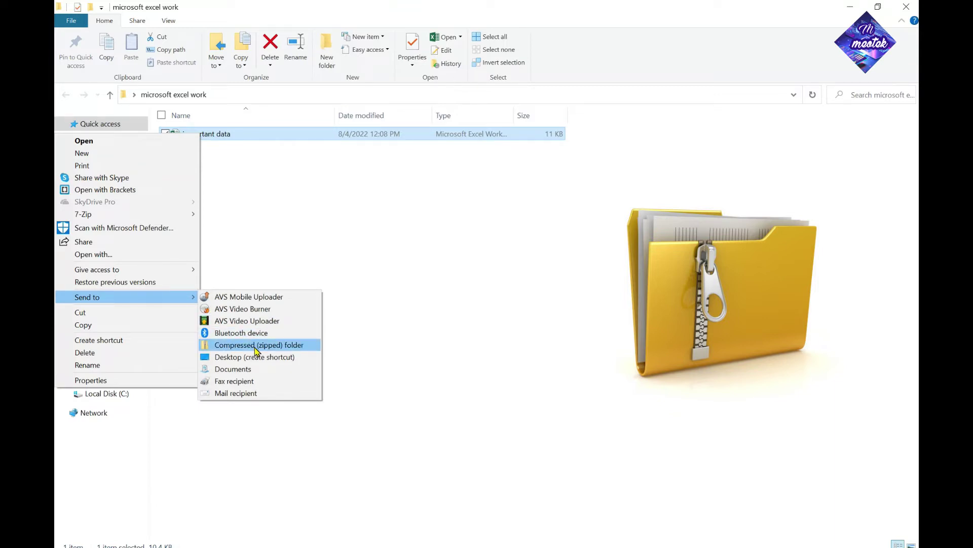
click(289, 211)
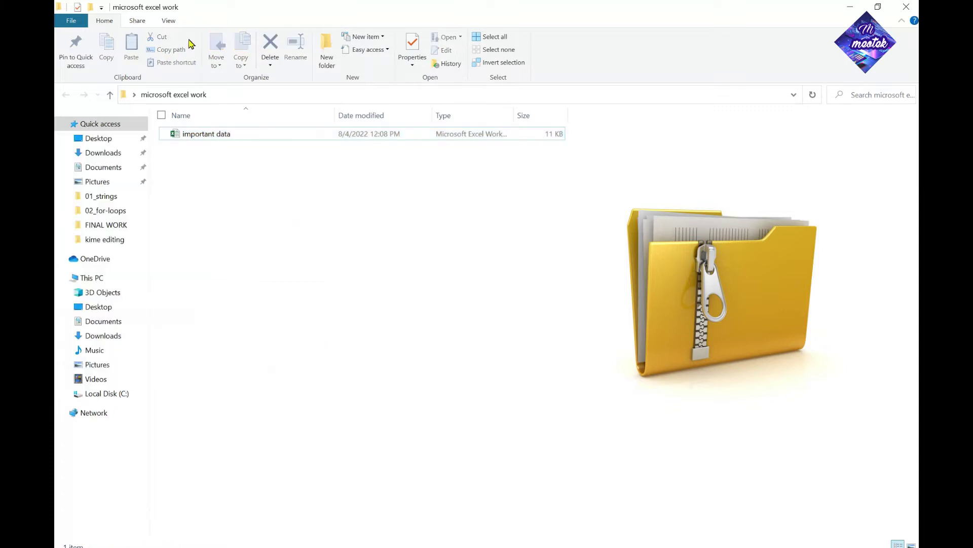
click(170, 21)
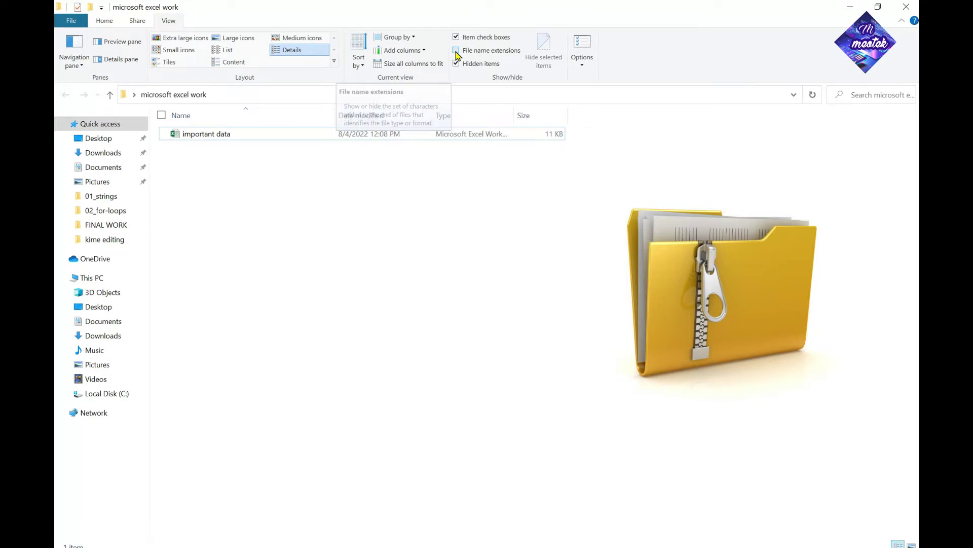
click(456, 50)
mouse_move(238, 144)
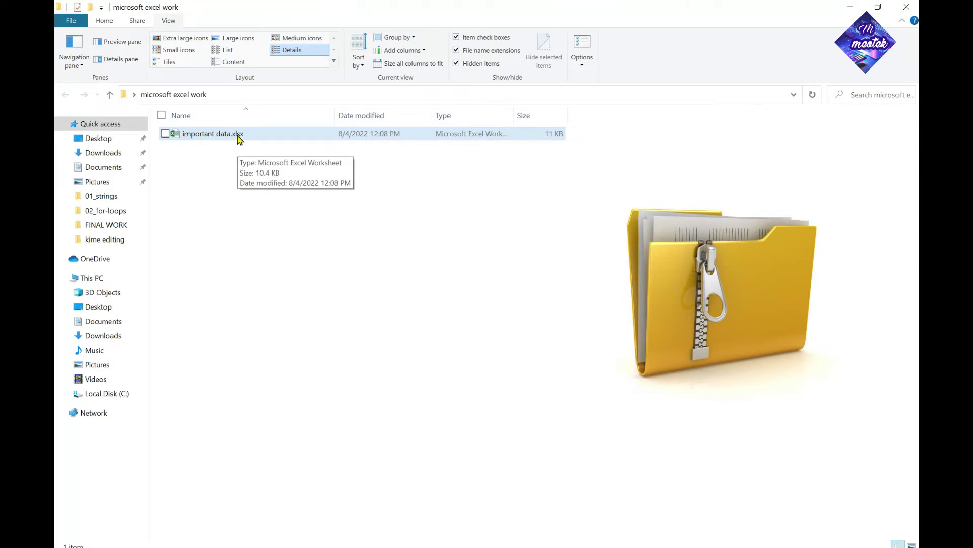
Rename important data.xlsx to important data.zip, accept the extension warning, and open the archive
right_click(238, 135)
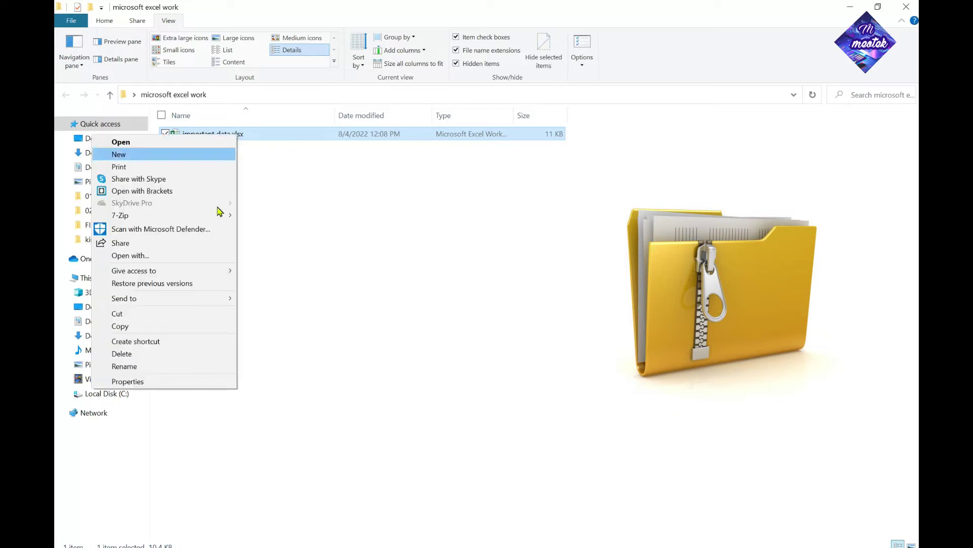
click(169, 368)
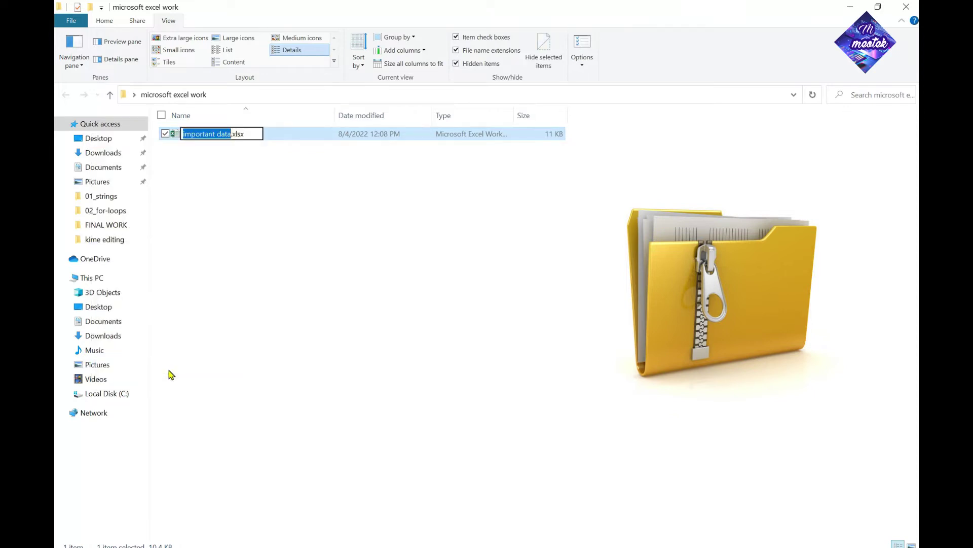
key(Right)
key(BackSpace)
key(BackSpace)
key(BackSpace)
key(BackSpace)
text(zip)
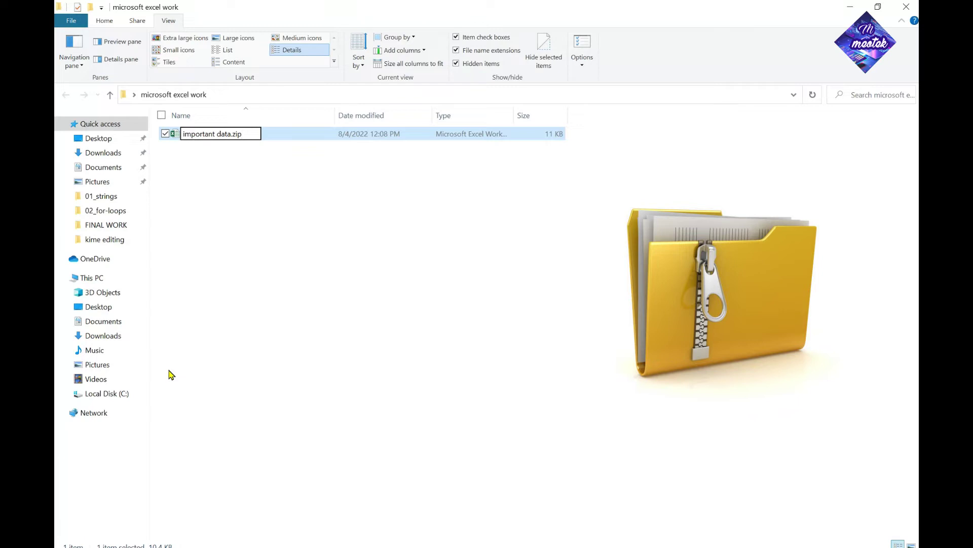
key(Return)
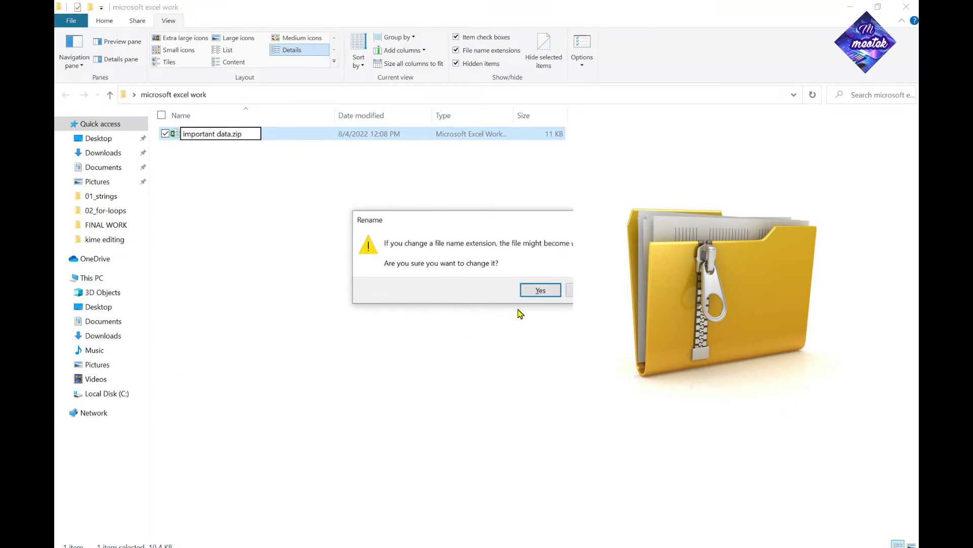
click(535, 293)
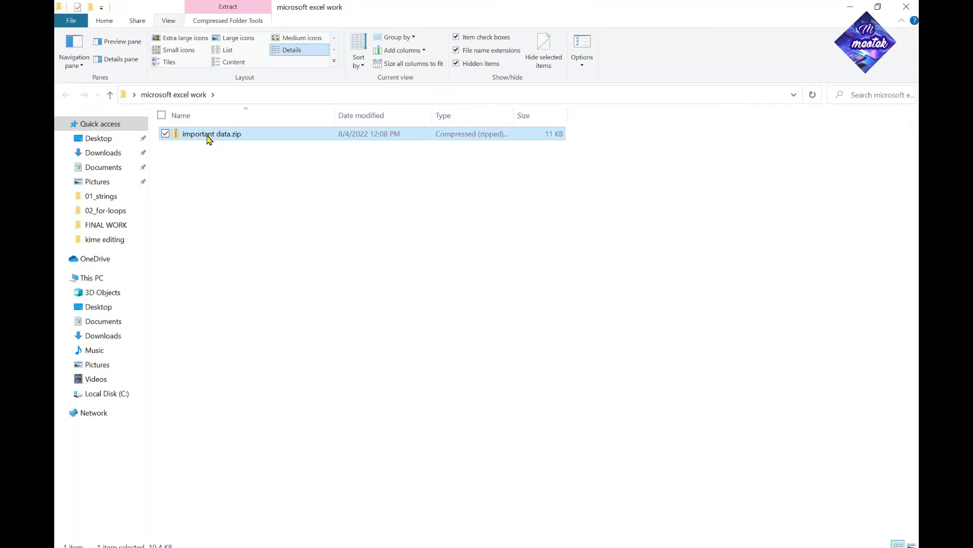
double_click(208, 135)
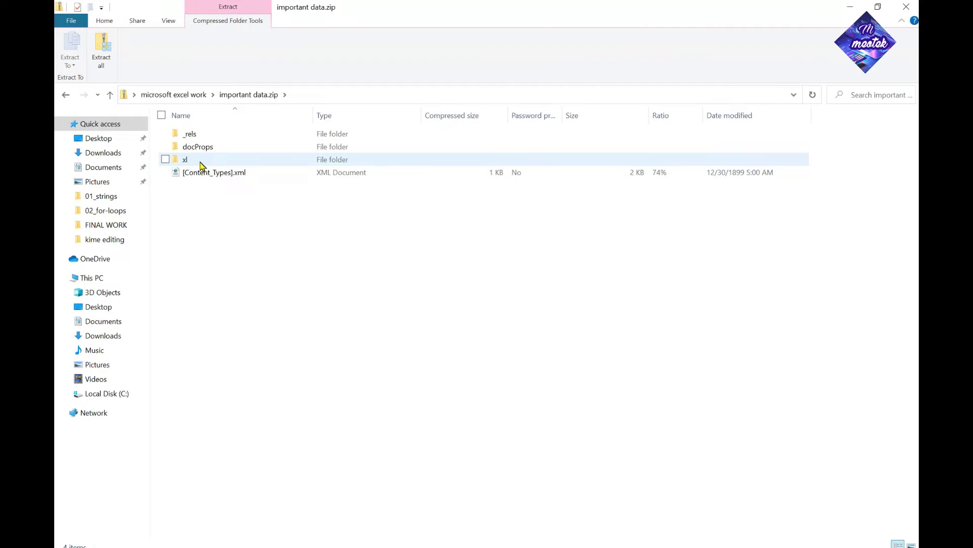
Go into xl > worksheets in the archive and open sheet1.xml
click(197, 165)
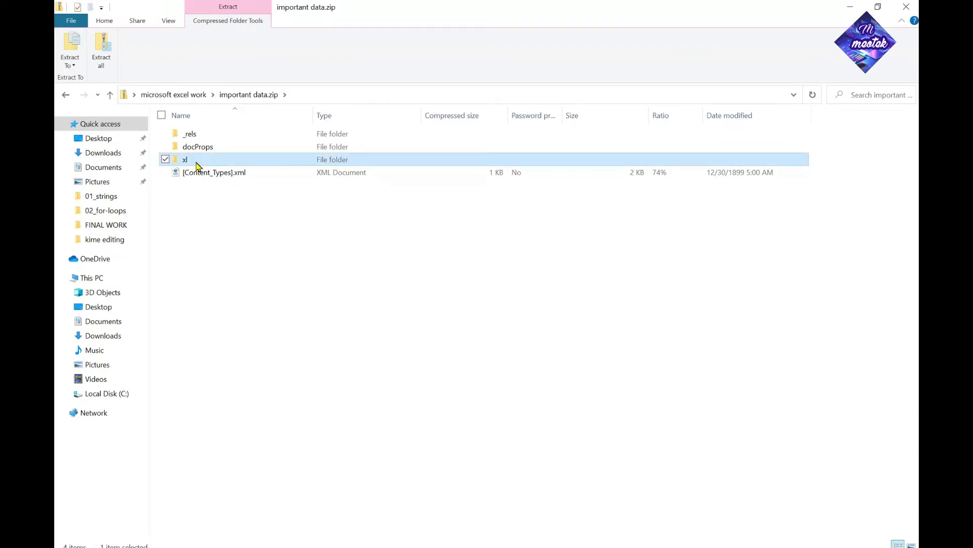
double_click(198, 166)
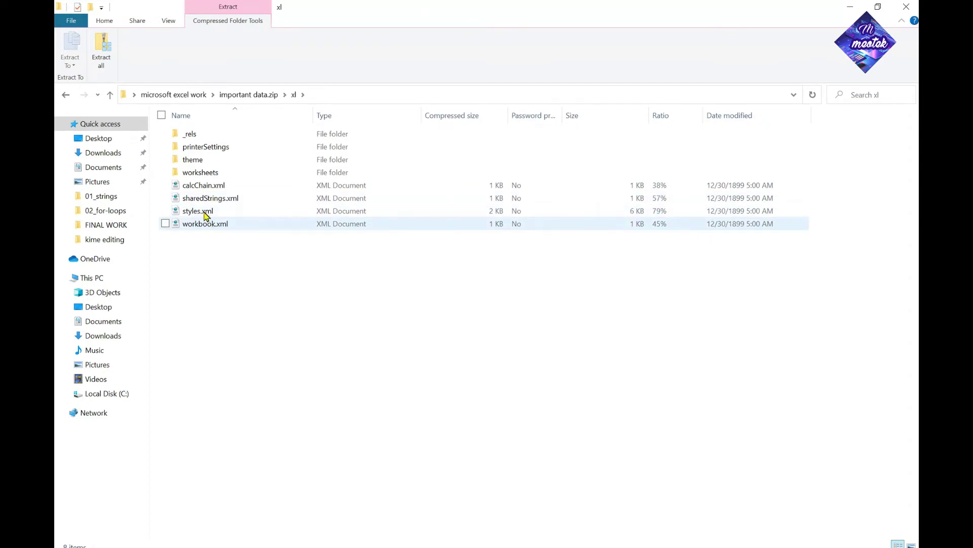
click(205, 177)
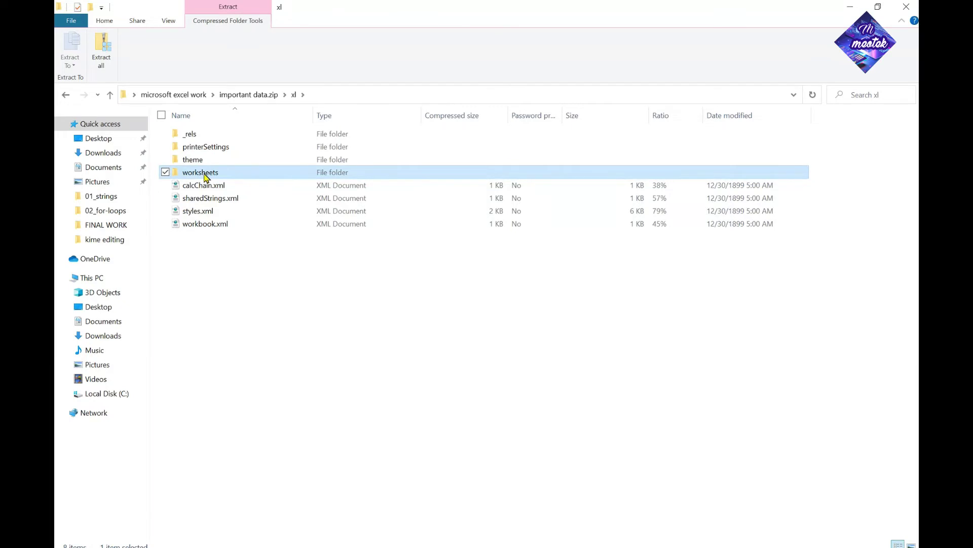
double_click(205, 174)
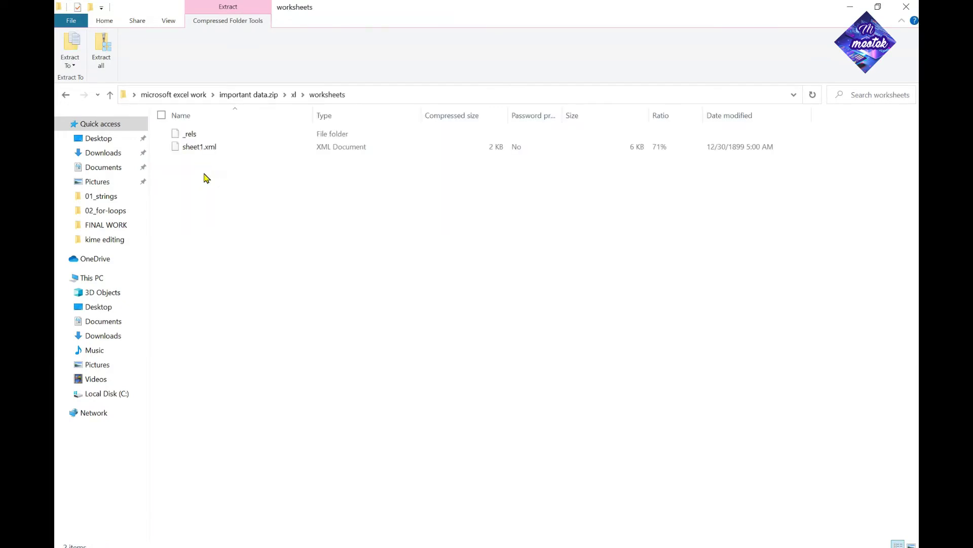
click(199, 147)
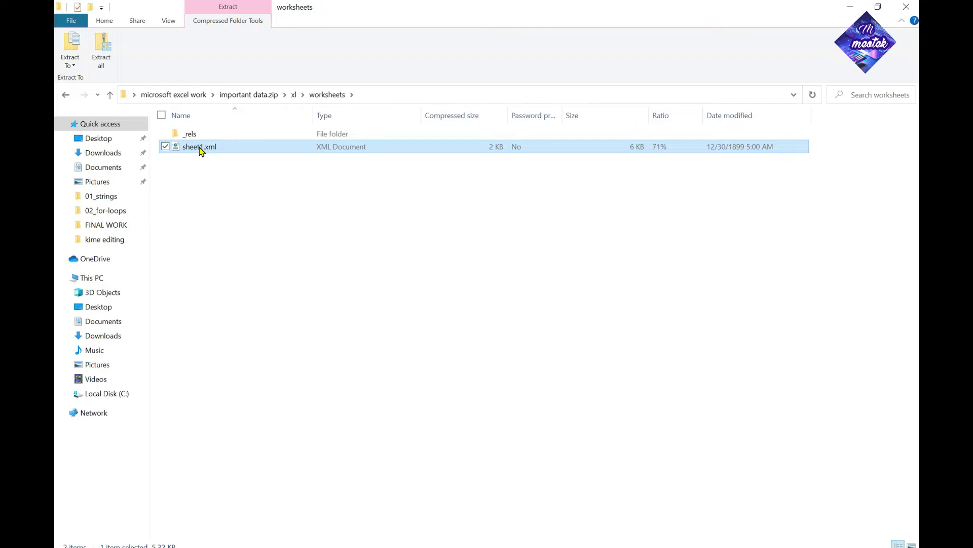
double_click(199, 148)
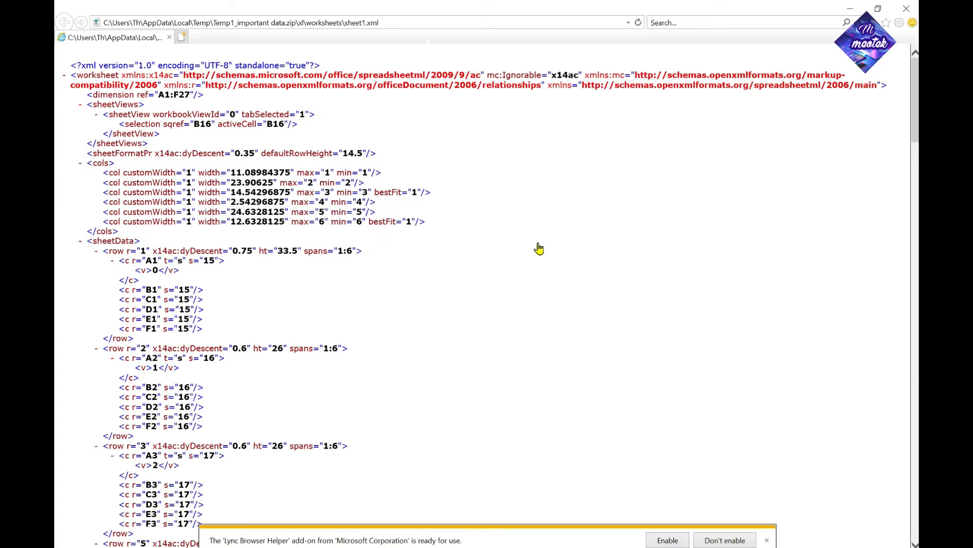
Search the page for 'protect' and scroll down to the highlighted sheetProtection tag
key(ctrl+f)
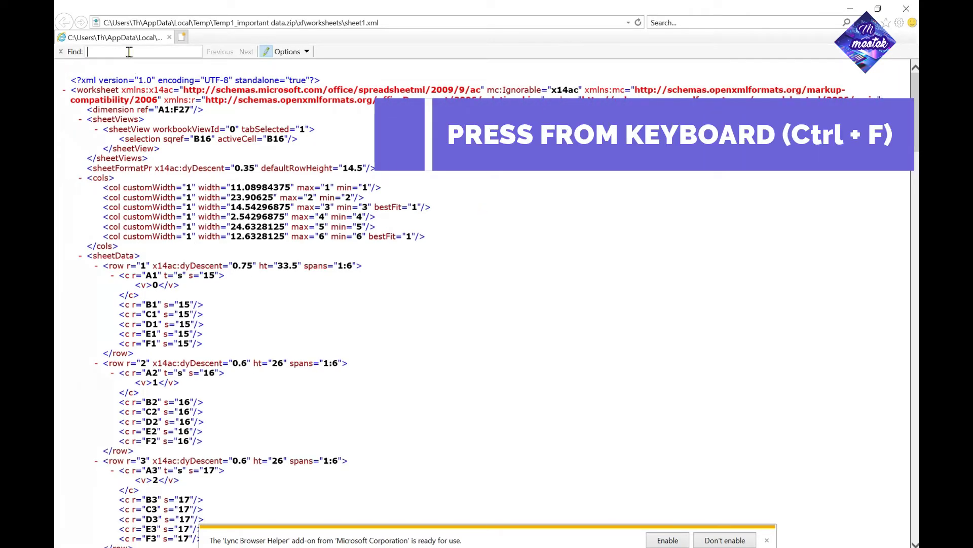
text(p)
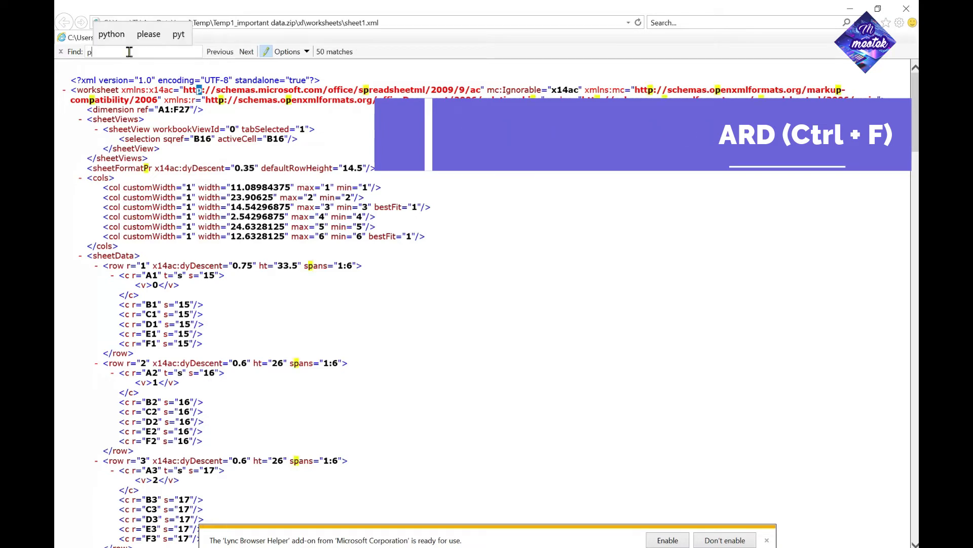
text(rotect)
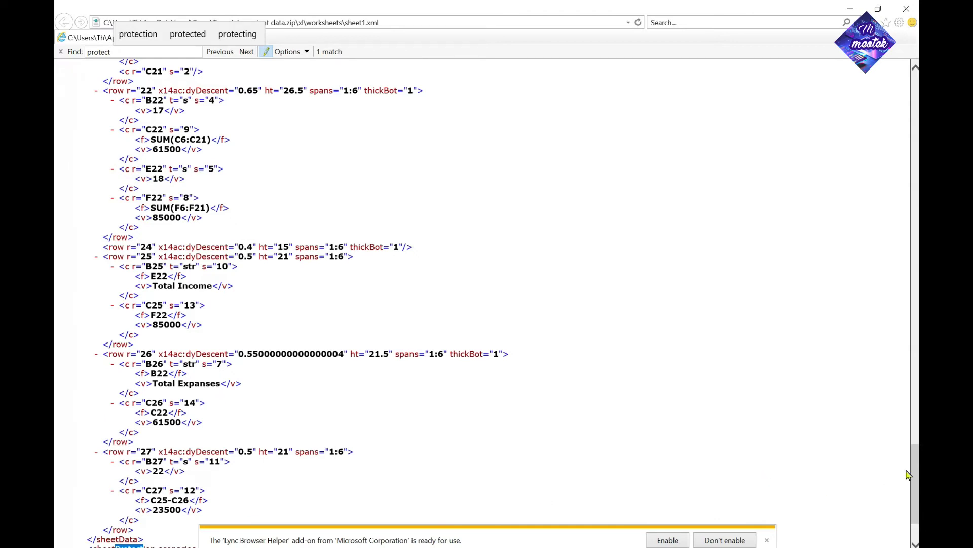
drag(918, 473, 918, 490)
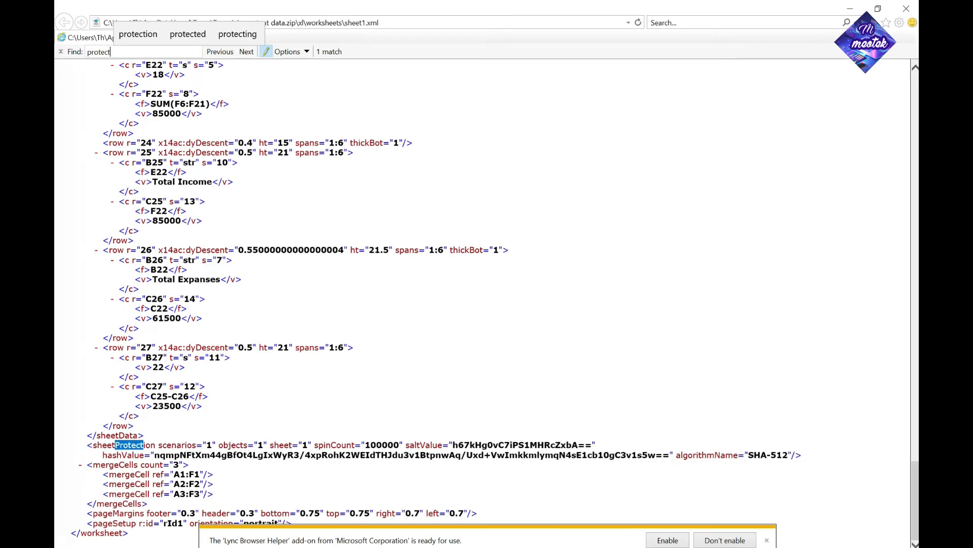
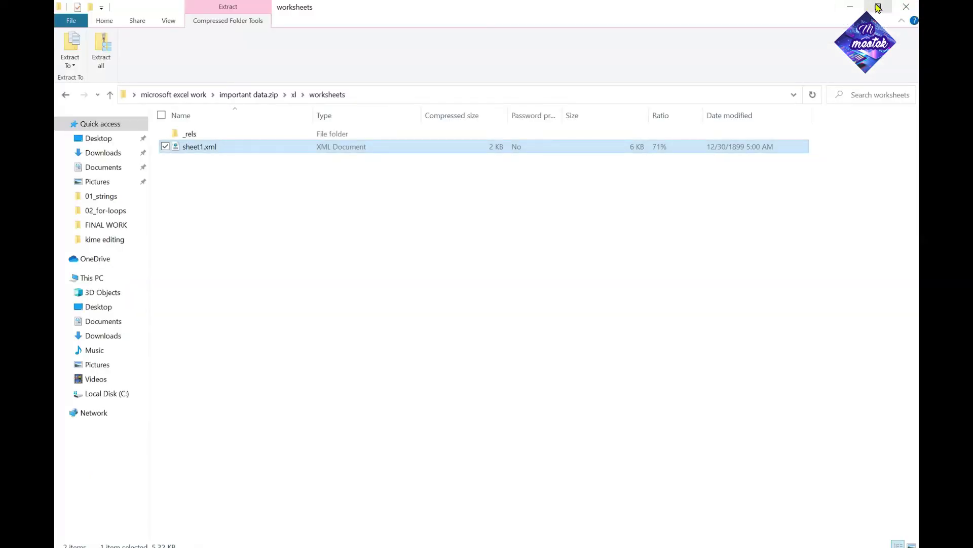
Restore down the Explorer window and drag sheet1.xml from the zip's worksheets folder onto the desktop
click(878, 6)
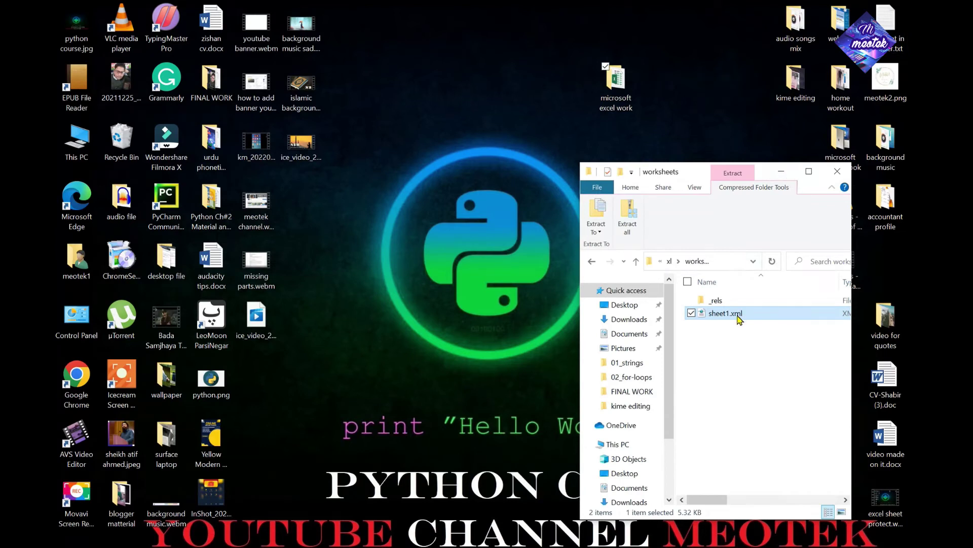
drag(737, 316, 432, 373)
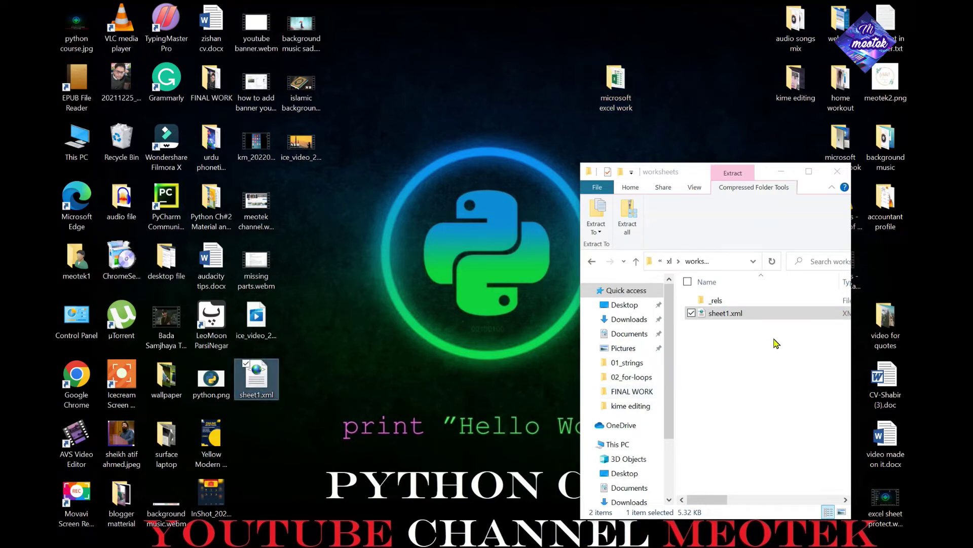
right_click(257, 385)
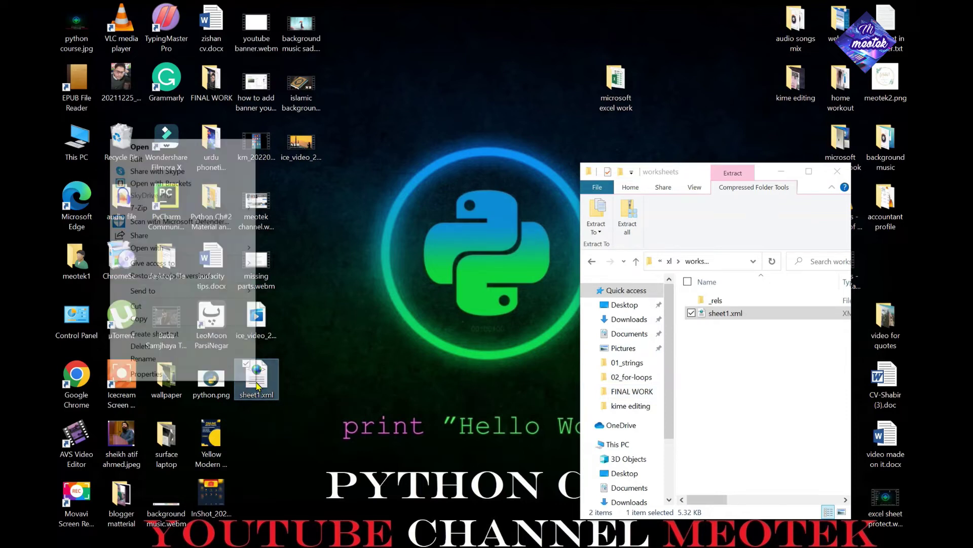
Open the desktop sheet1.xml with Notepad and maximize the Notepad window
mouse_move(222, 248)
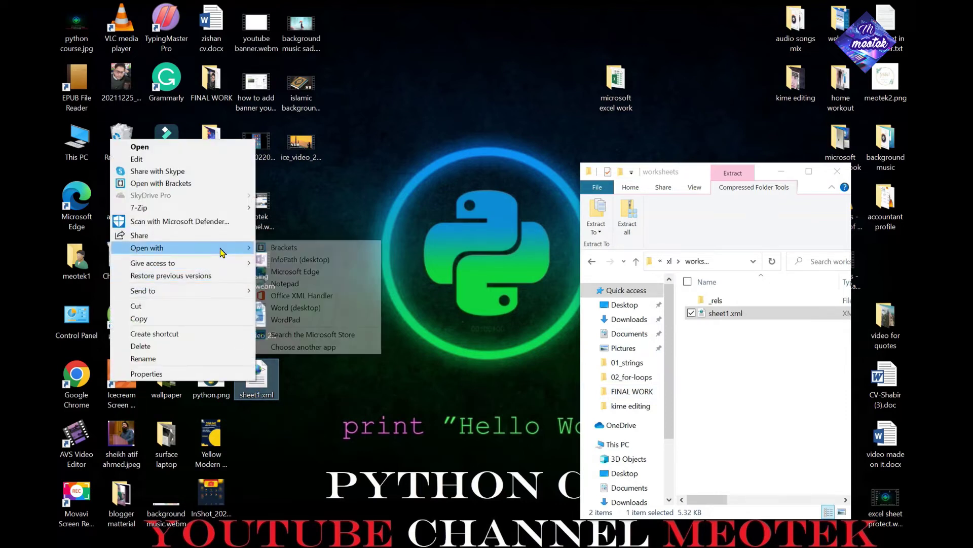
click(315, 285)
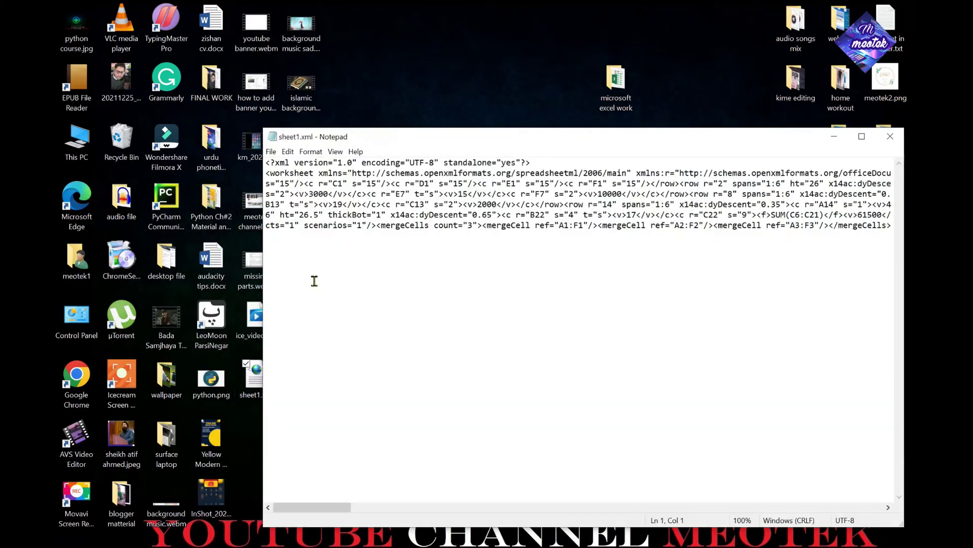
click(861, 137)
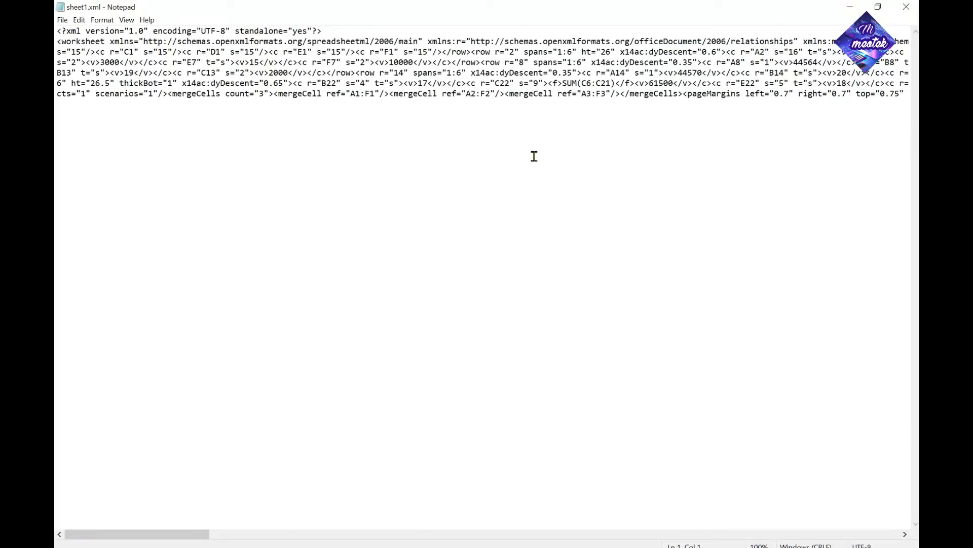
Bring up Notepad's Find dialog with 'protect' as the search term
key(ctrl+f)
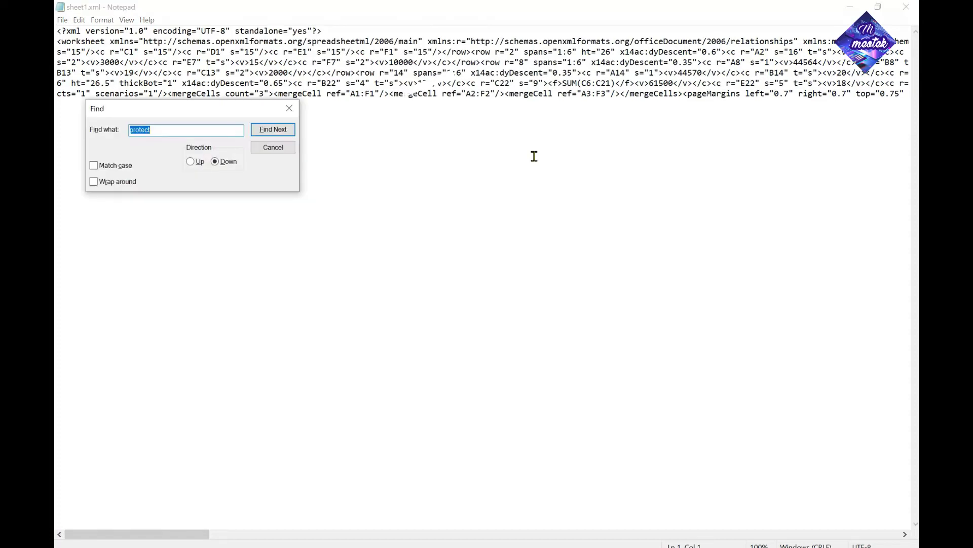
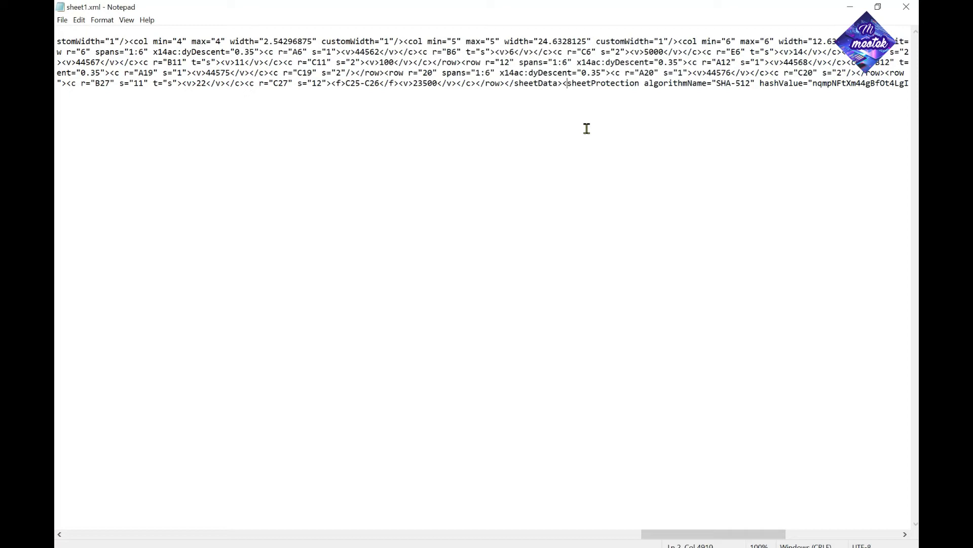
Move the cursor to the start of the <sheetProtection> tag that follows </sheetData>
key(Right)
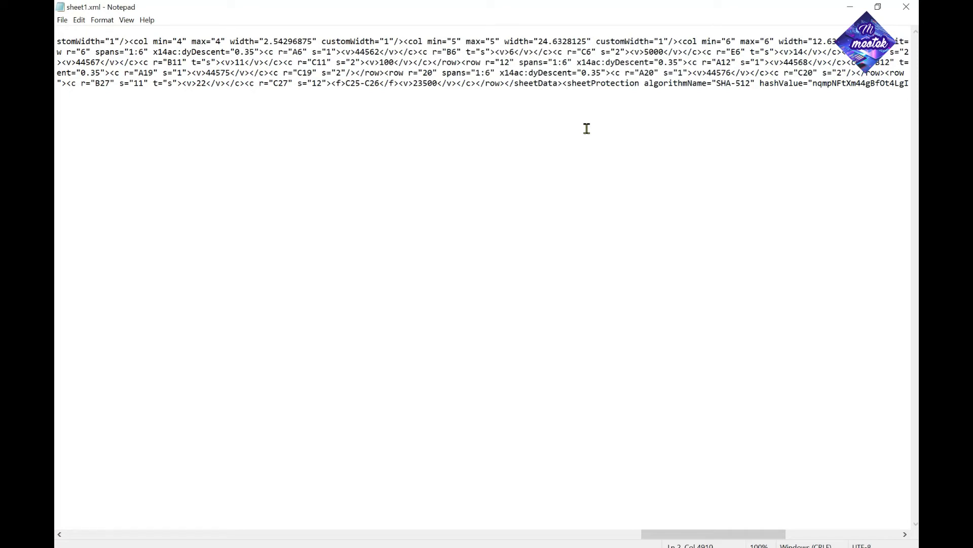
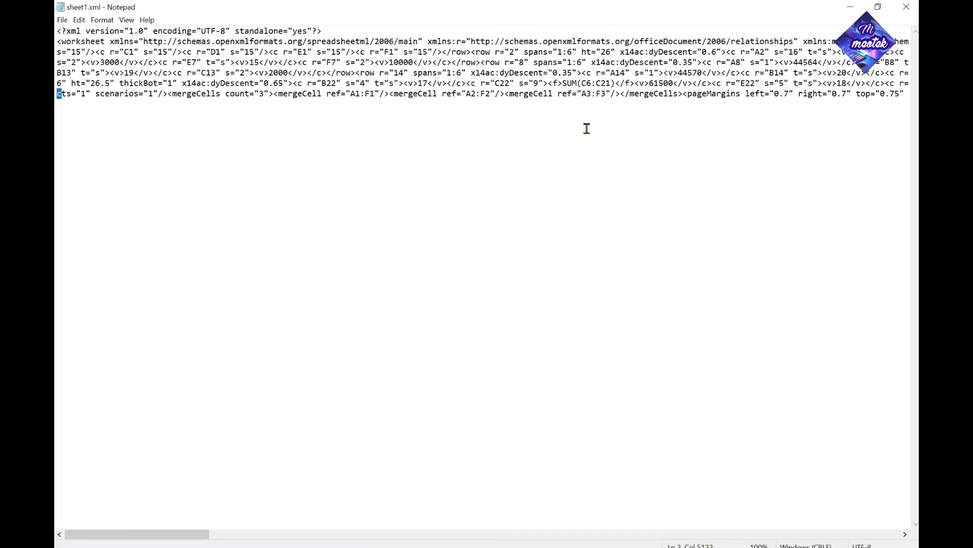
Select the whole <sheetProtection …/> tag in sheet1.xml and delete it
key(shift+Right)
key(shift+Right)
key(shift+Right)
key(shift+Right)
key(shift+Right)
key(shift+Right)
key(shift+Right)
key(shift+Right)
key(shift+Right)
key(shift+Right)
key(shift+Right)
key(shift+Right)
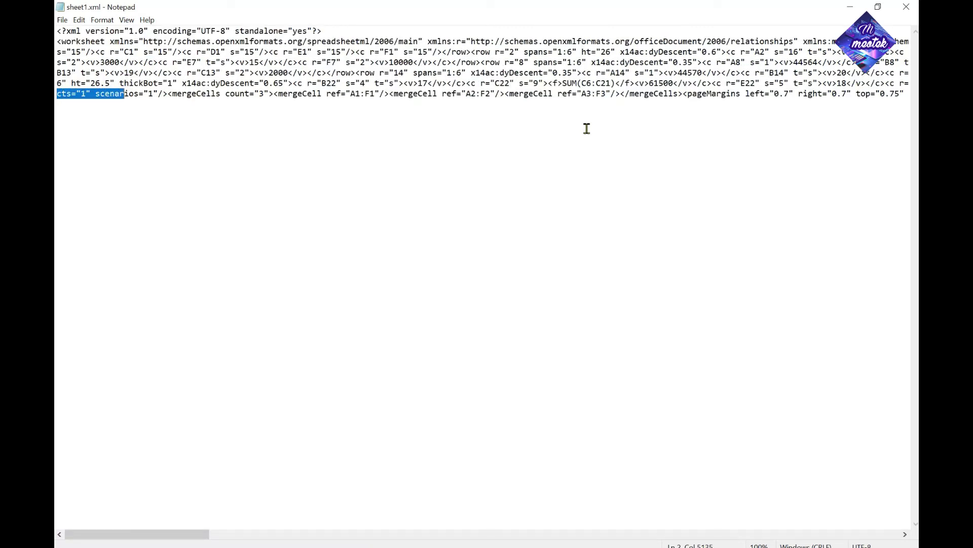
key(shift+Right)
key(Delete)
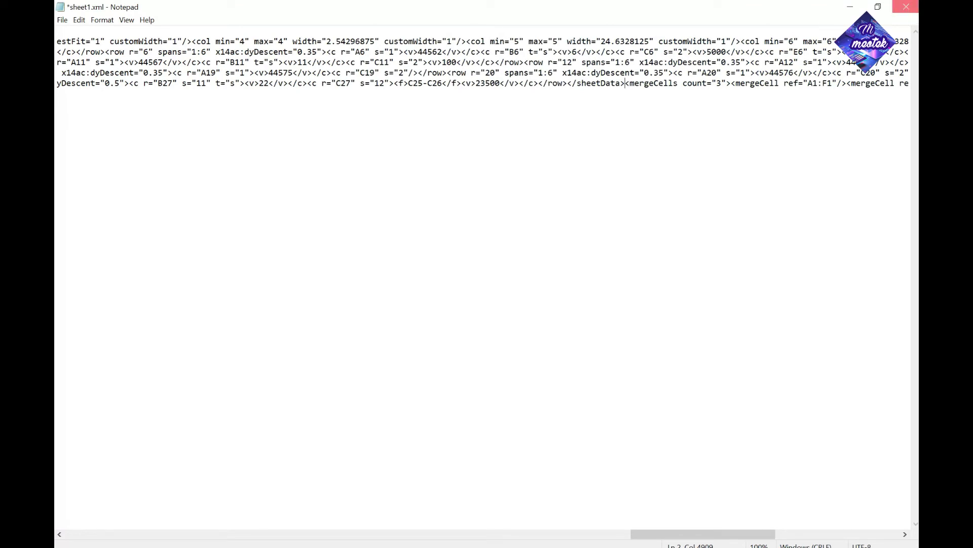
Close Notepad saving the edited sheet1.xml, then select that file on the desktop
click(906, 6)
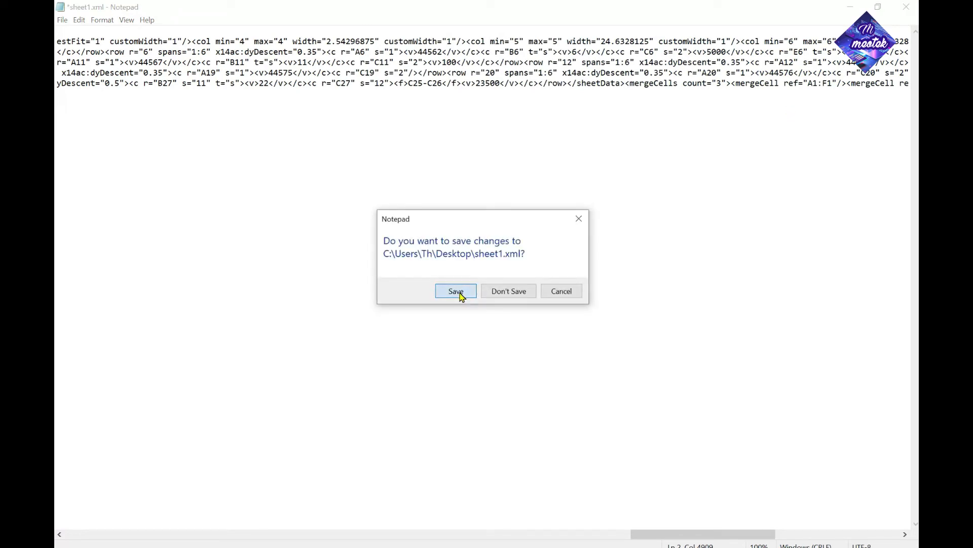
click(456, 291)
click(260, 377)
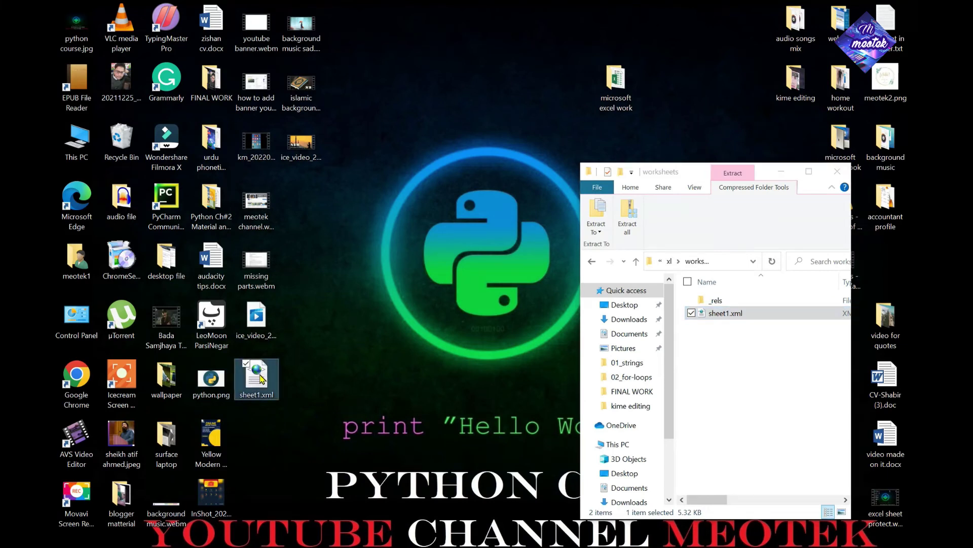
Copy the edited sheet1.xml into the zip's worksheets folder, replacing the original, and maximize the window
drag(261, 377, 773, 349)
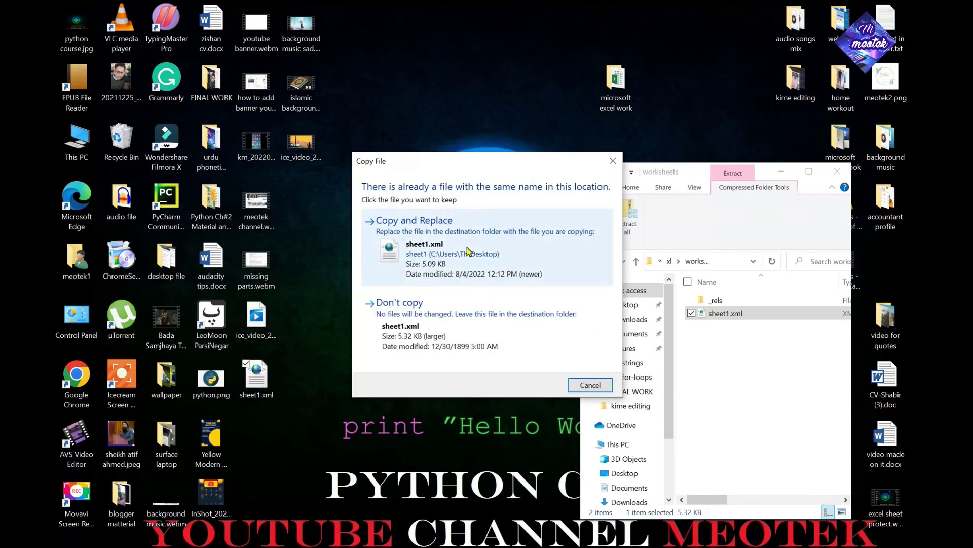
click(455, 247)
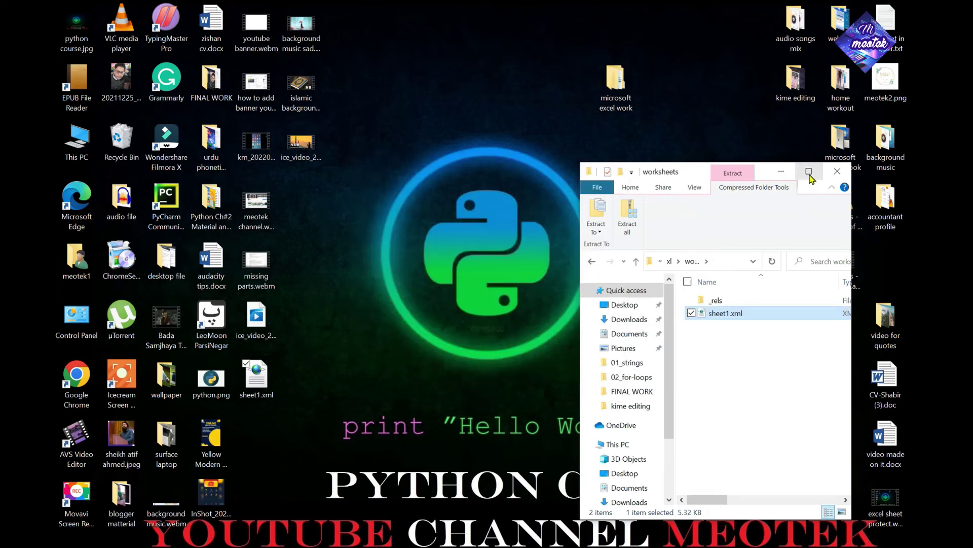
click(809, 172)
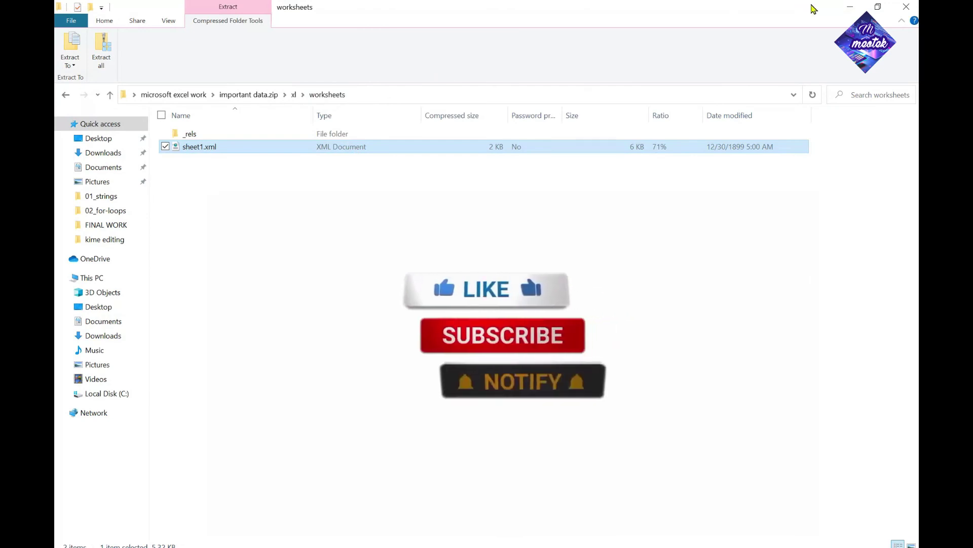
Go back two levels to the microsoft excel work folder and select important data.zip
click(65, 96)
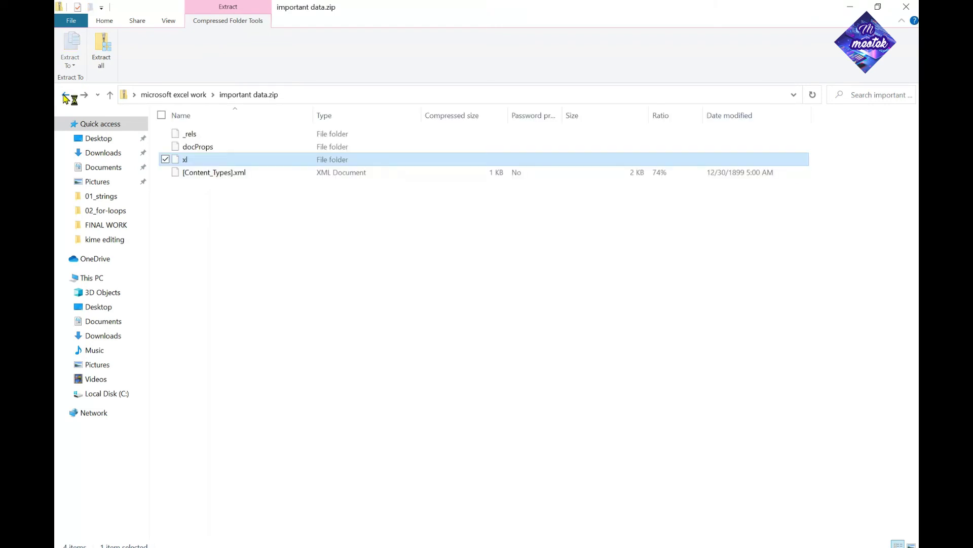
click(65, 97)
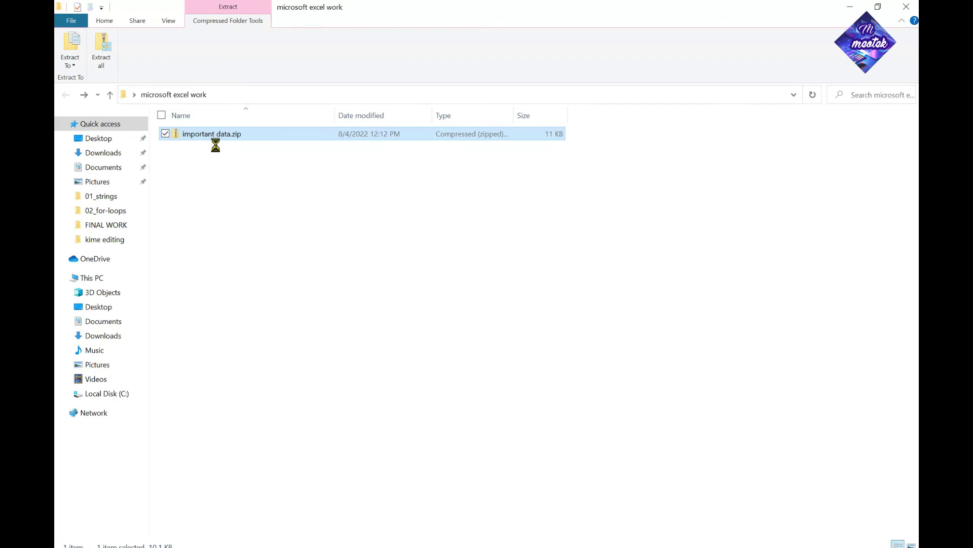
right_click(248, 135)
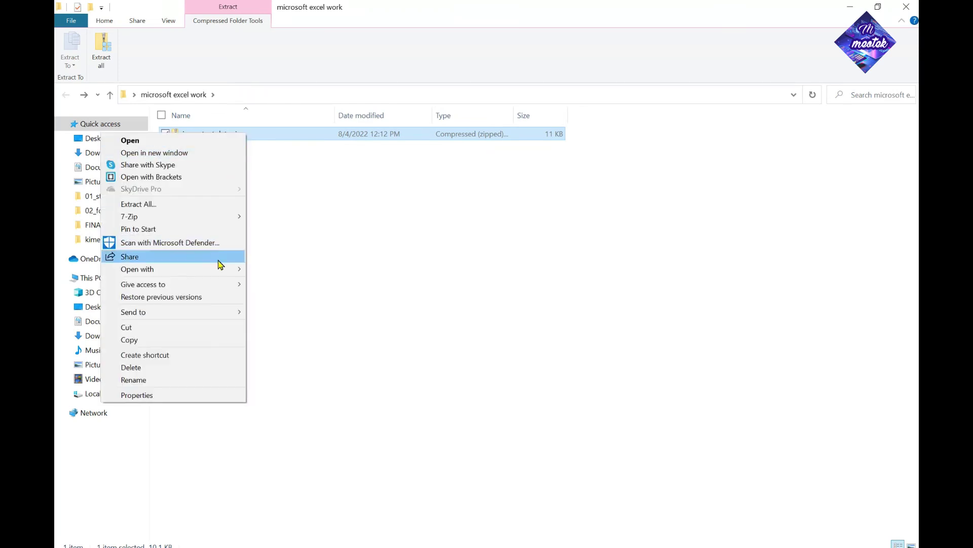
mouse_move(204, 218)
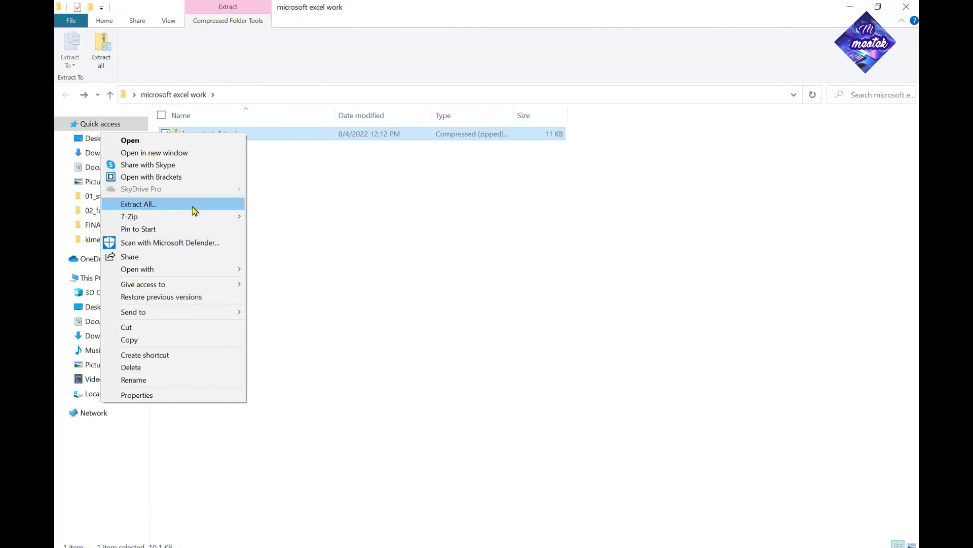
click(296, 194)
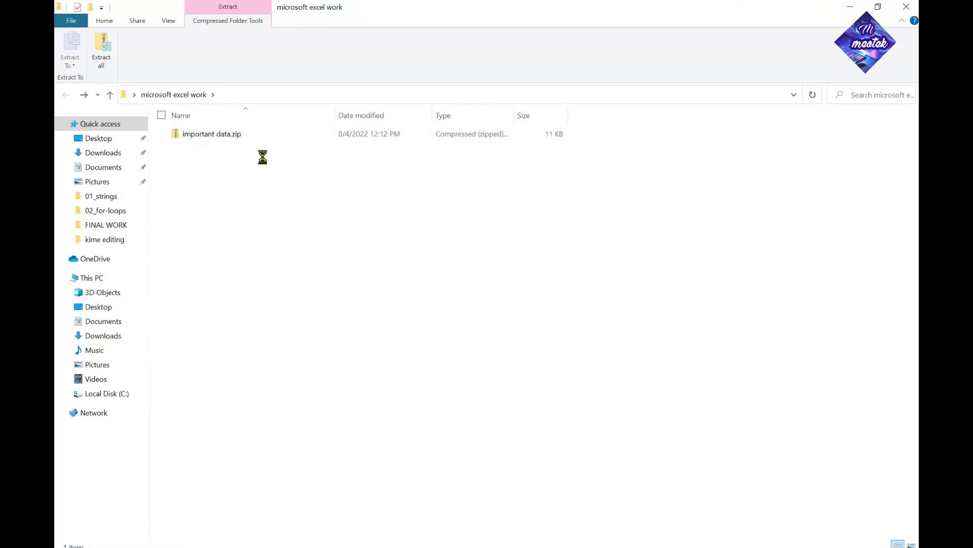
right_click(244, 135)
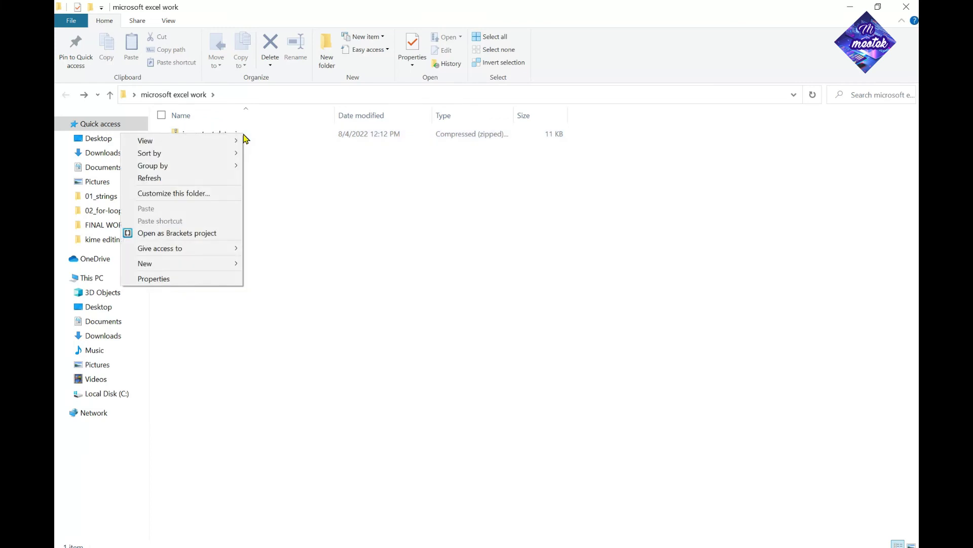
key(Escape)
click(248, 134)
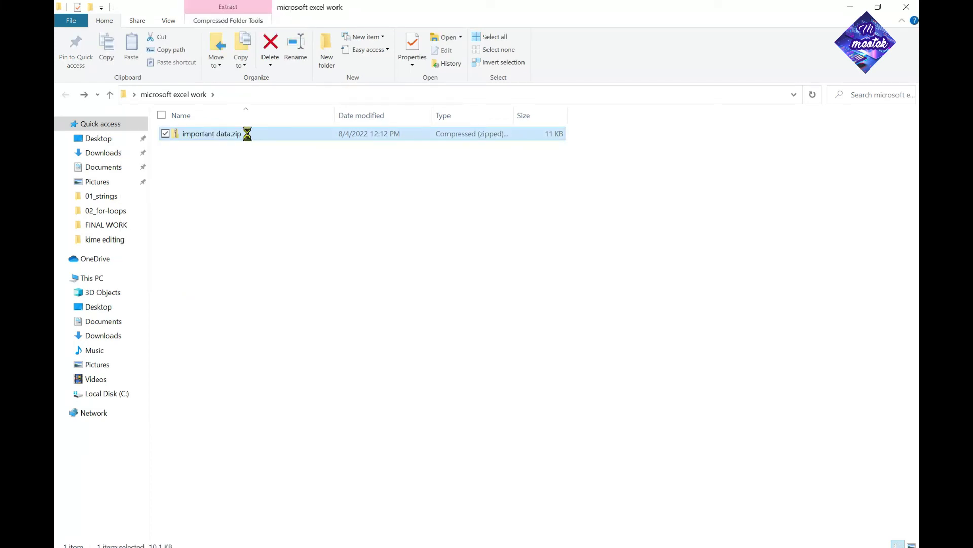
Rename important data.zip to important data.xlsx and confirm the extension change
right_click(248, 134)
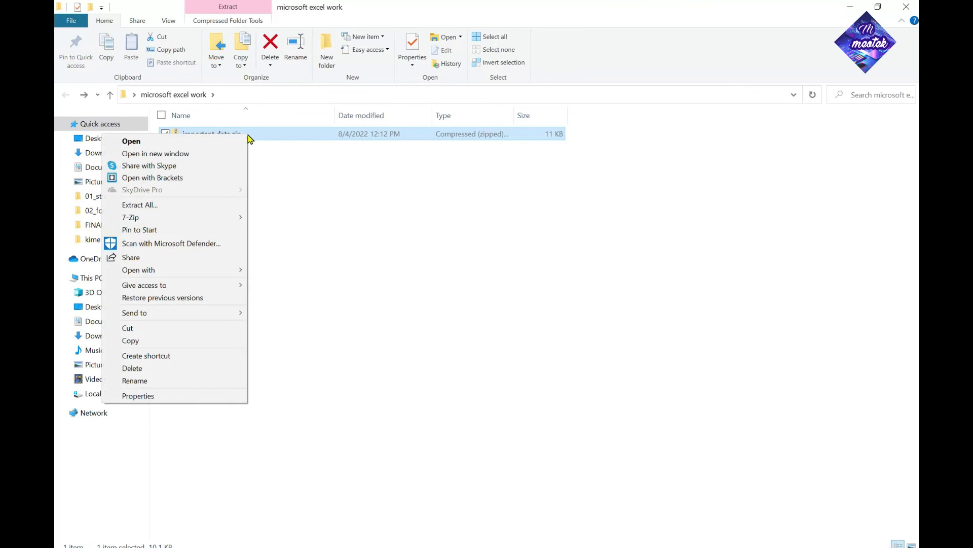
click(173, 381)
key(Right)
key(End)
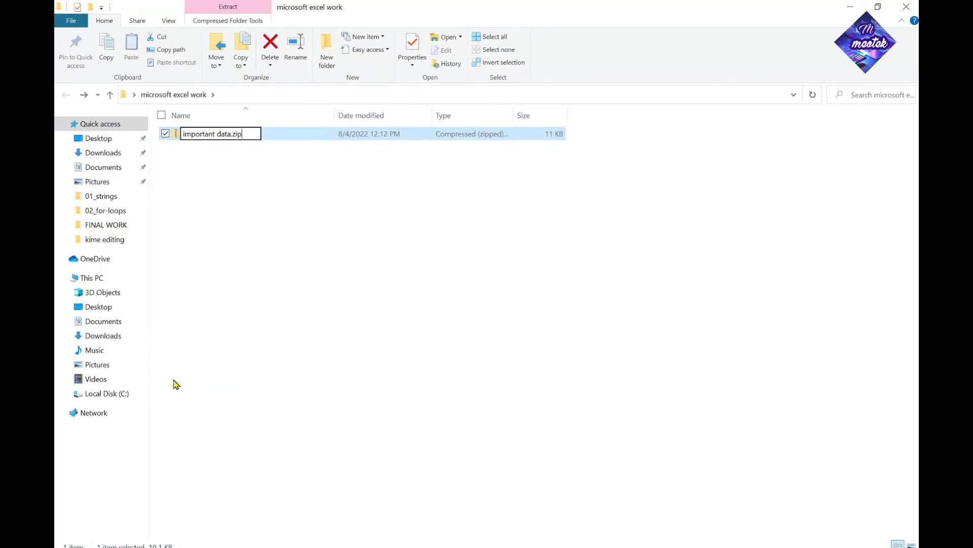
key(BackSpace)
key(BackSpace)
key(BackSpace)
text(xlsx)
key(Return)
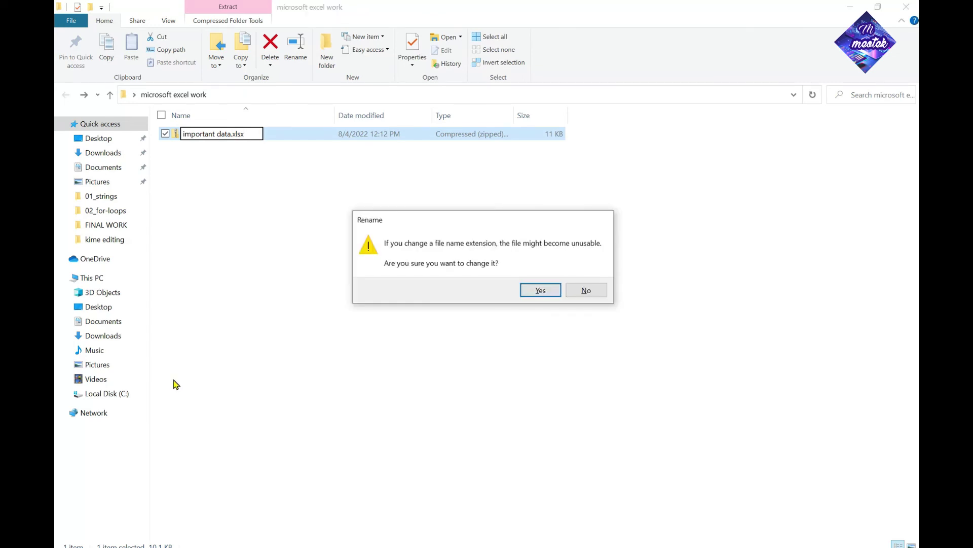
click(541, 292)
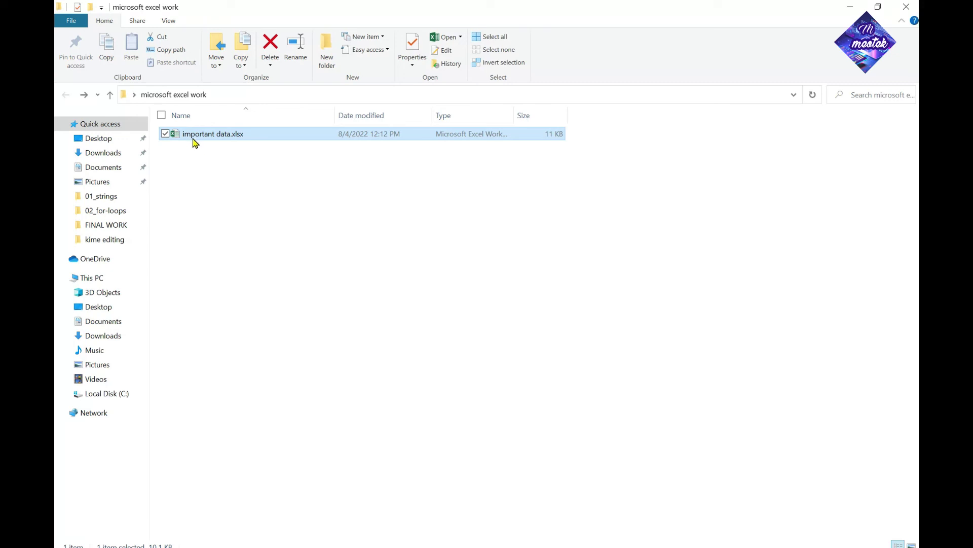
Open important data.xlsx in Excel and show the Review ribbon
mouse_move(202, 138)
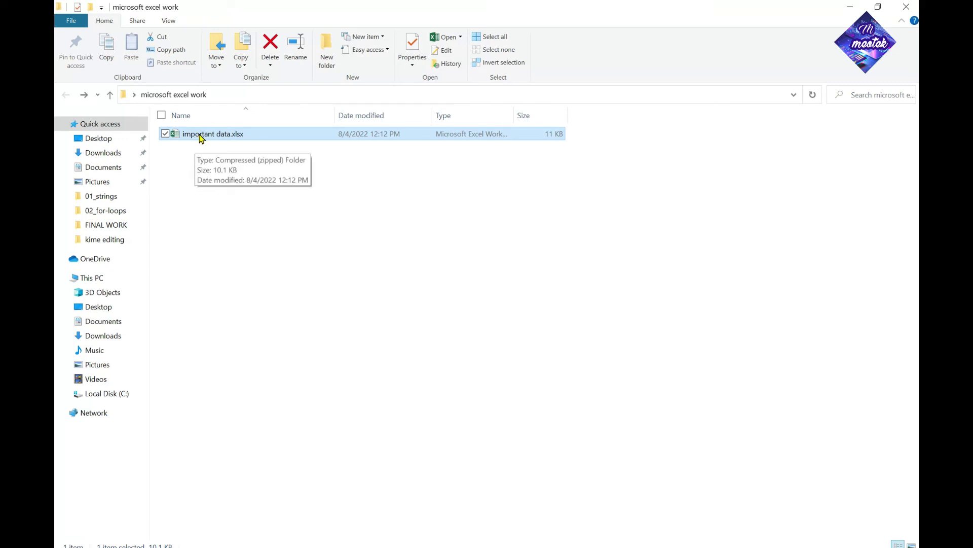
double_click(199, 134)
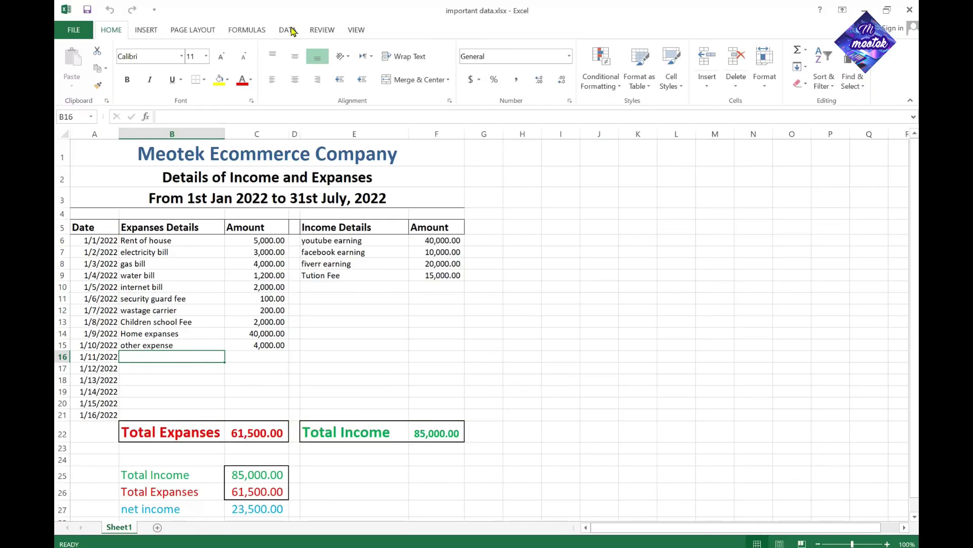
click(320, 30)
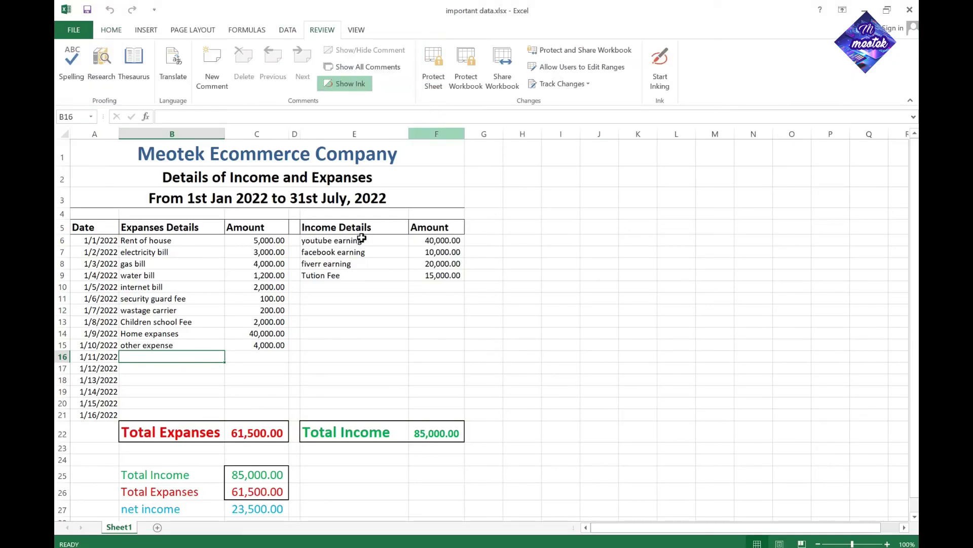
Enter test text in B17 and 6000 in C17, then clear both cells again
click(159, 372)
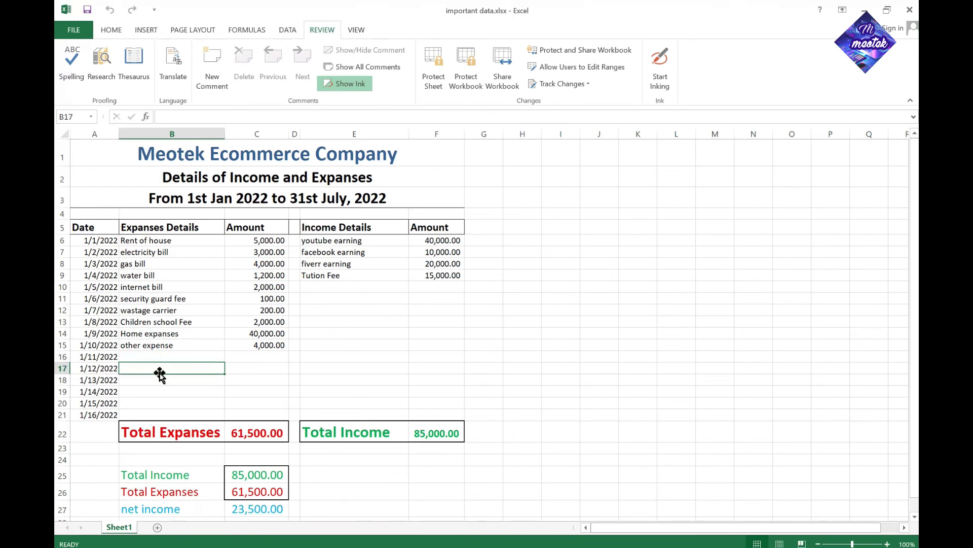
text(d)
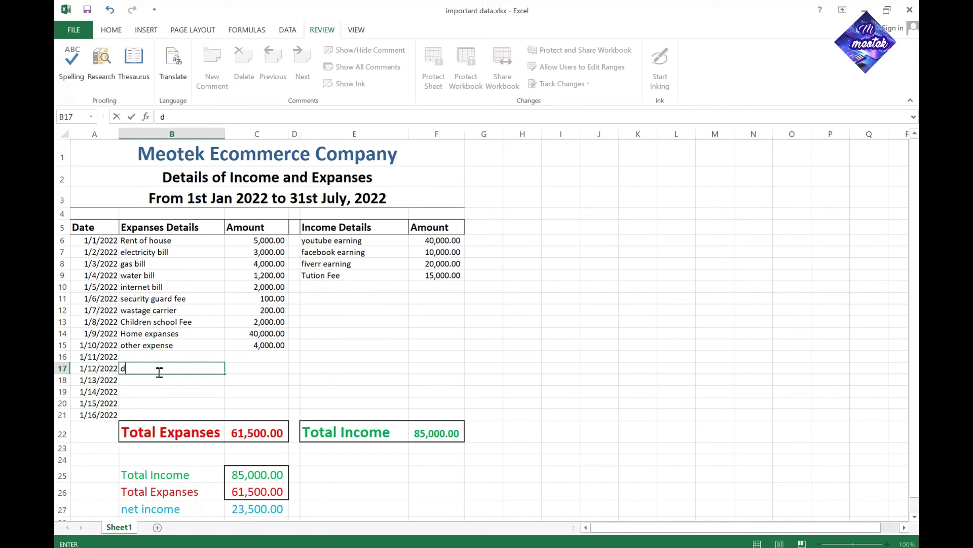
text(a)
key(BackSpace)
key(BackSpace)
text(et)
key(Tab)
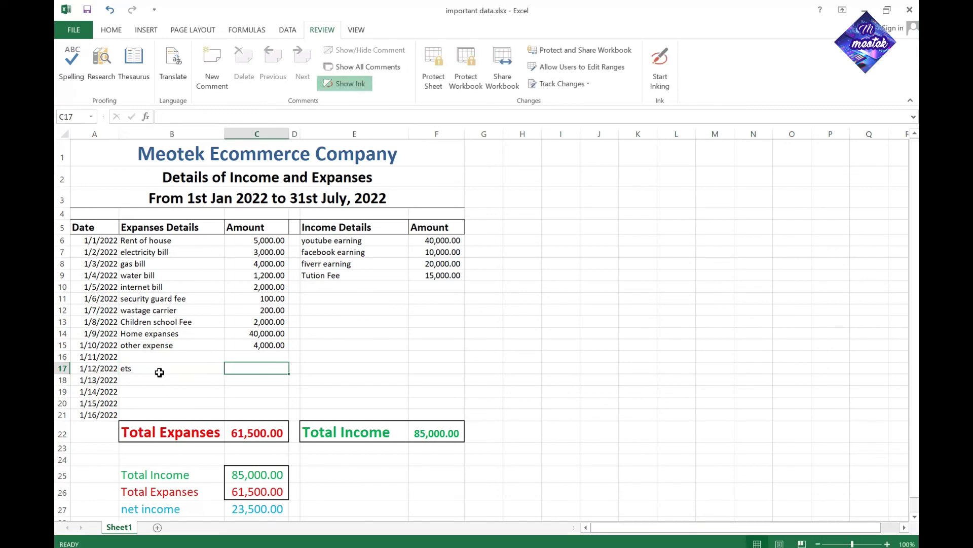
text(6000)
key(ctrl+Return)
key(BackSpace)
key(ctrl+Return)
click(160, 372)
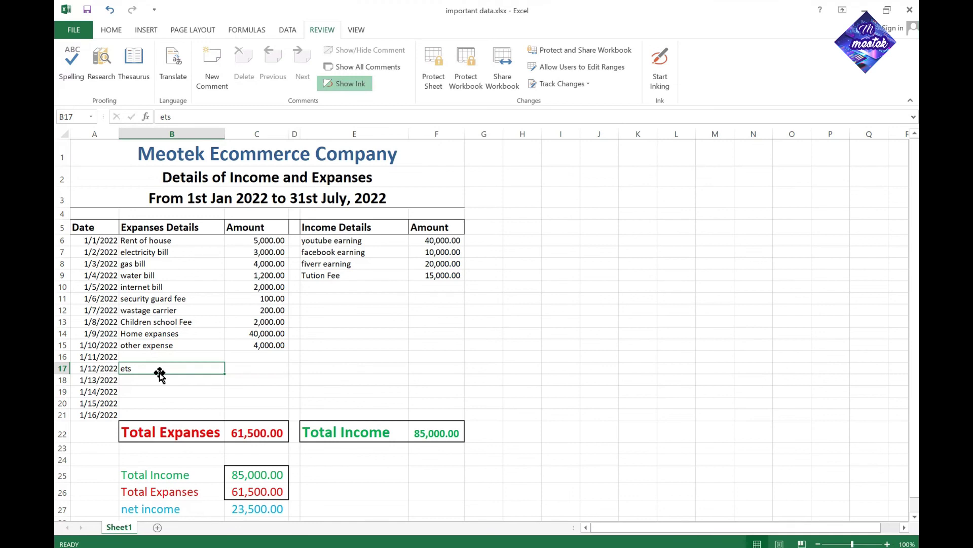
key(BackSpace)
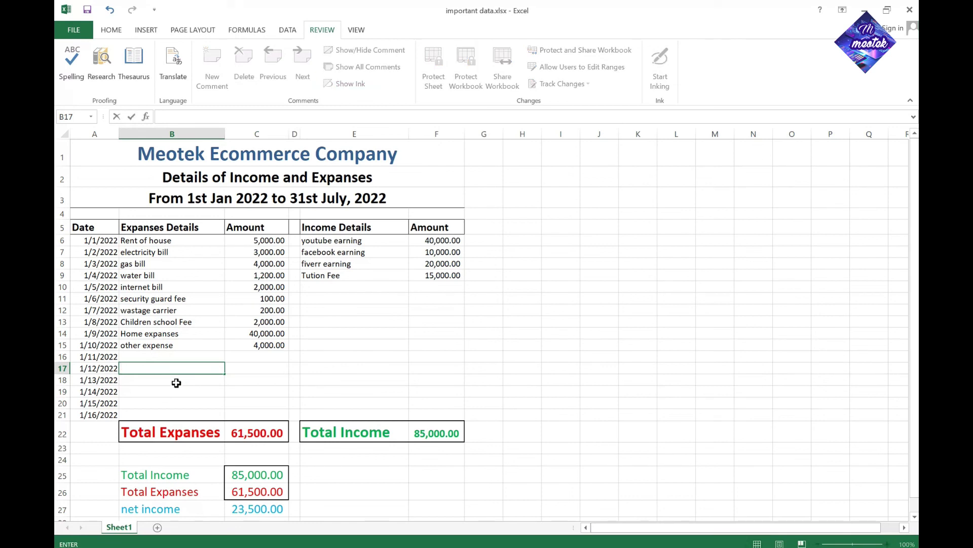
click(178, 382)
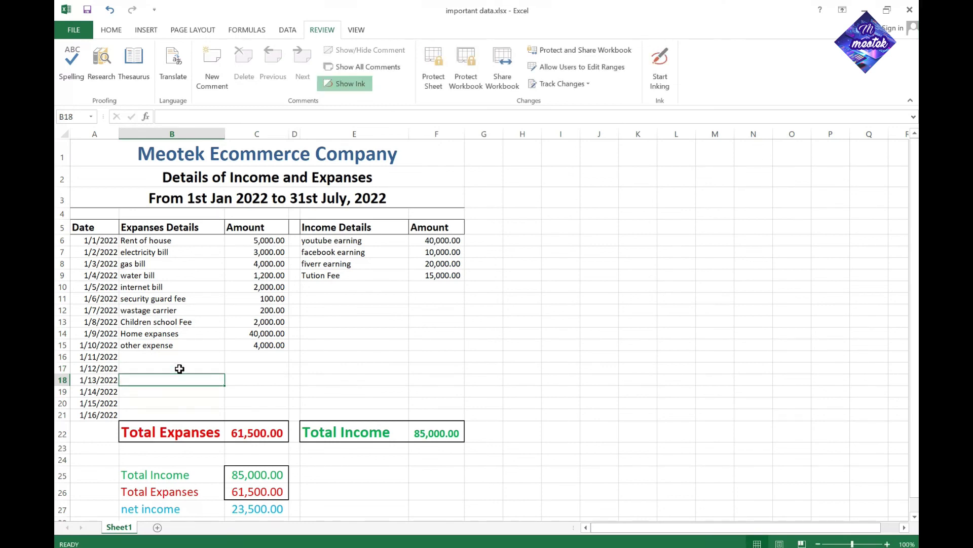